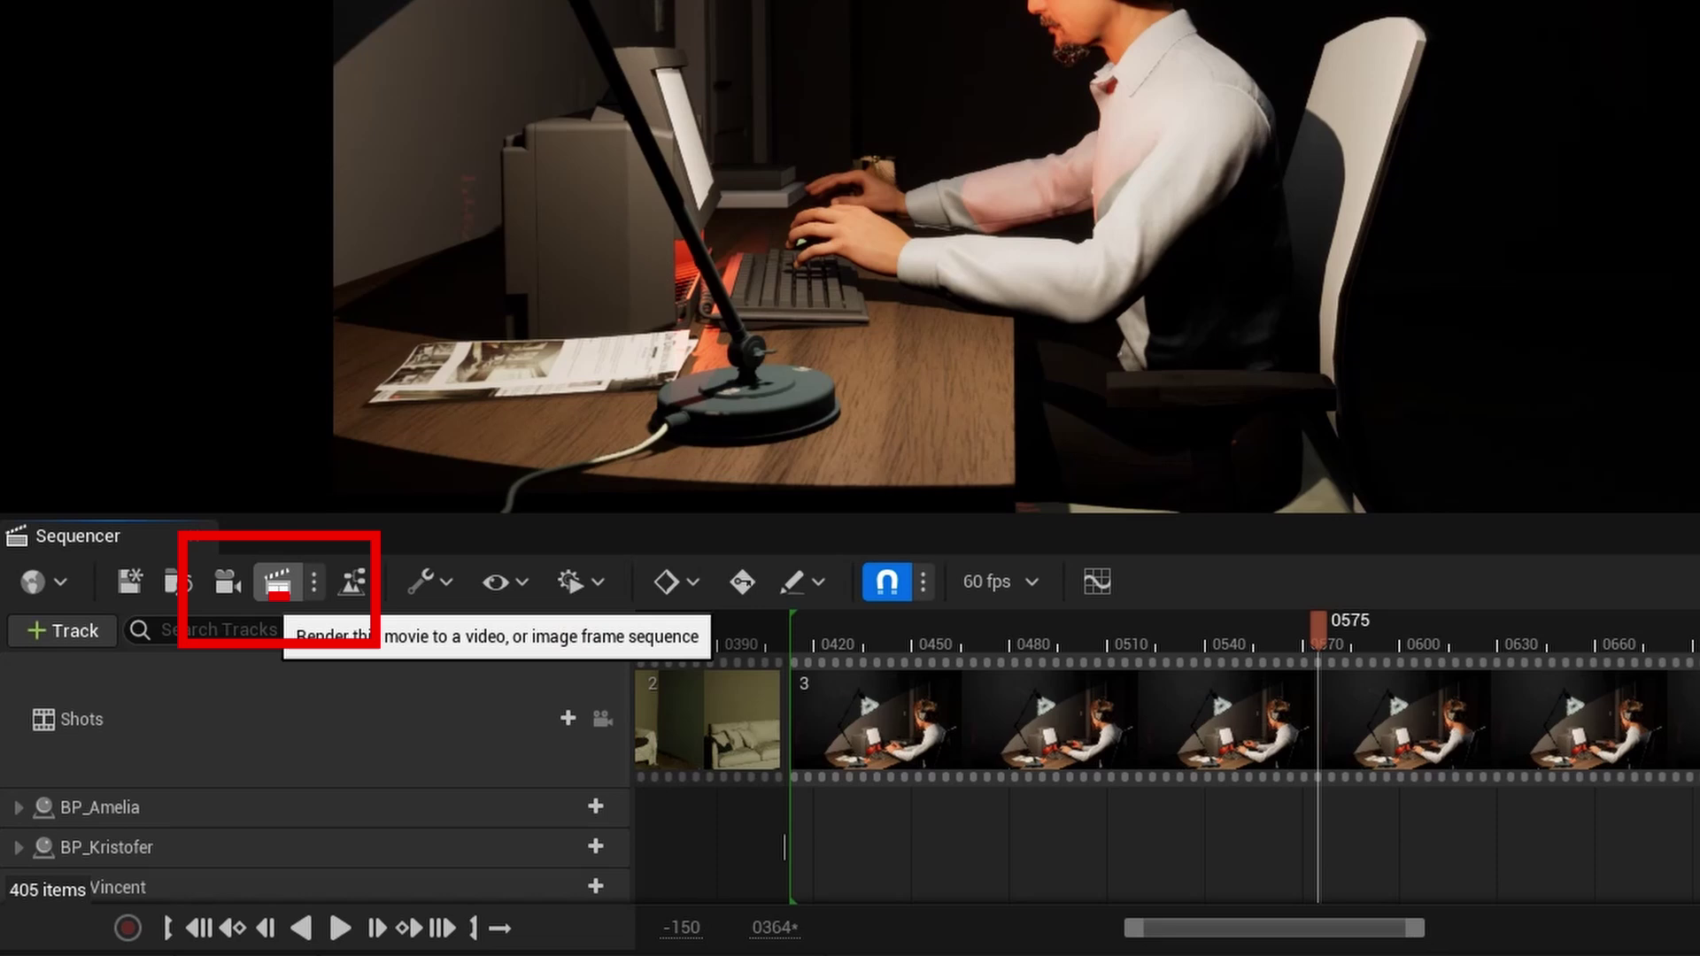
Review the Render Movie Settings format, frame rate and resolution lists, then capture the movie and answer the save prompt.
{"action": "left_click", "coordinate": [278, 582]}
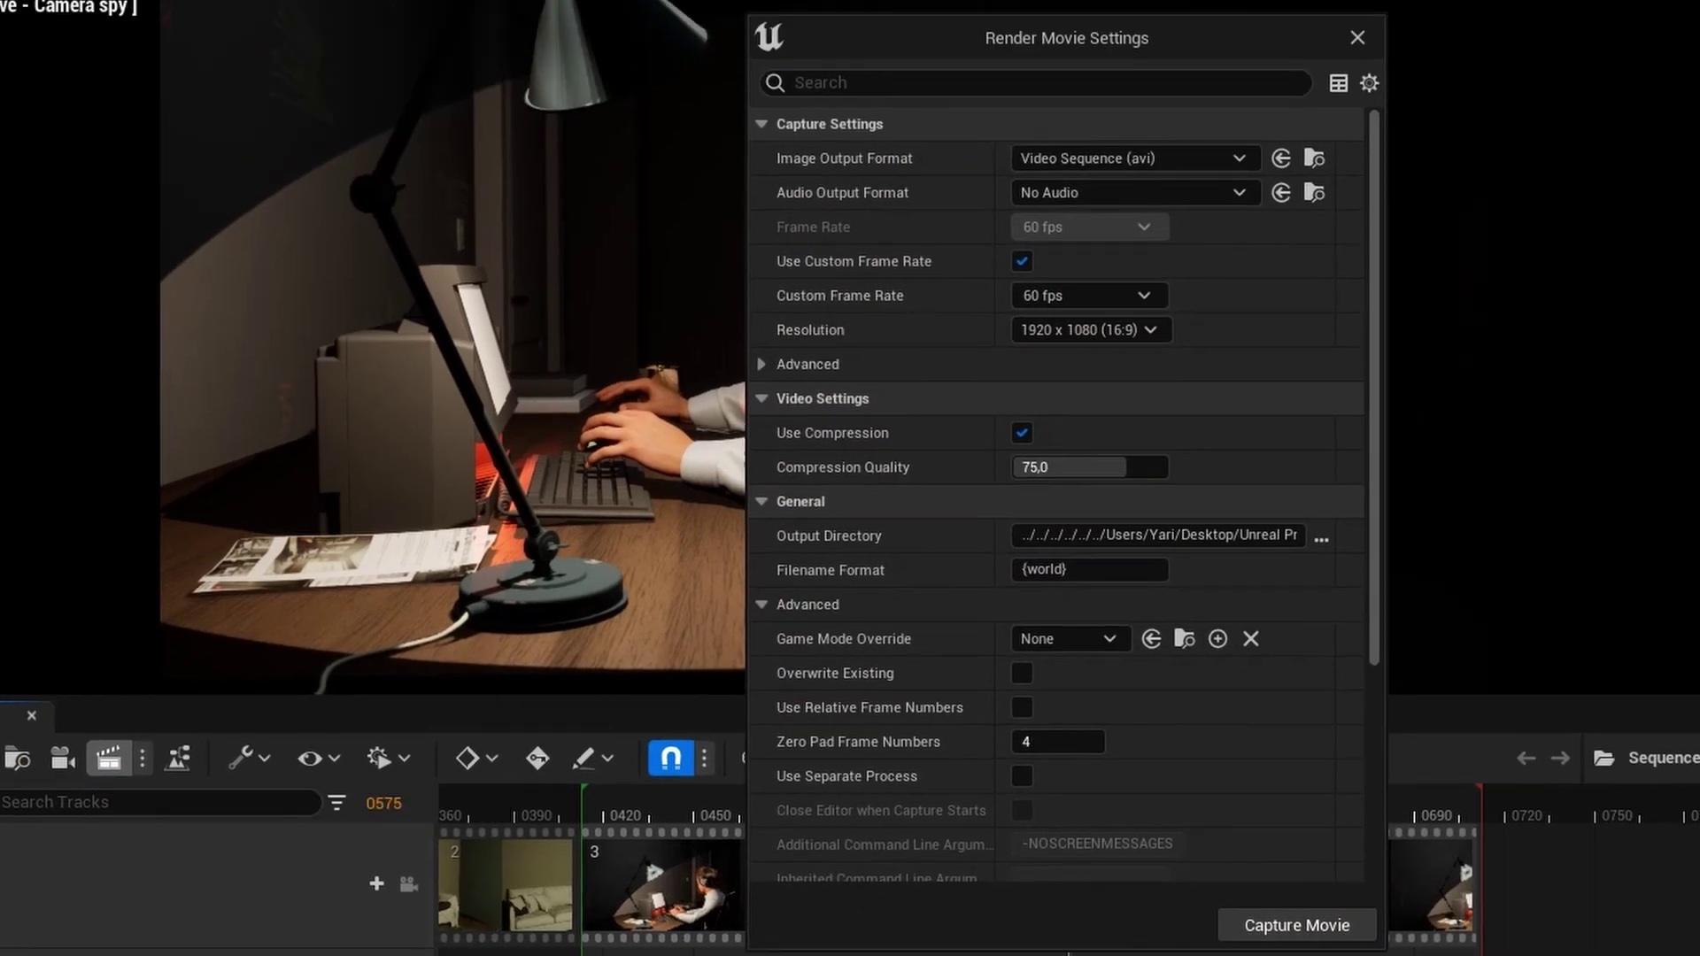
{"action": "left_click", "coordinate": [1136, 158]}
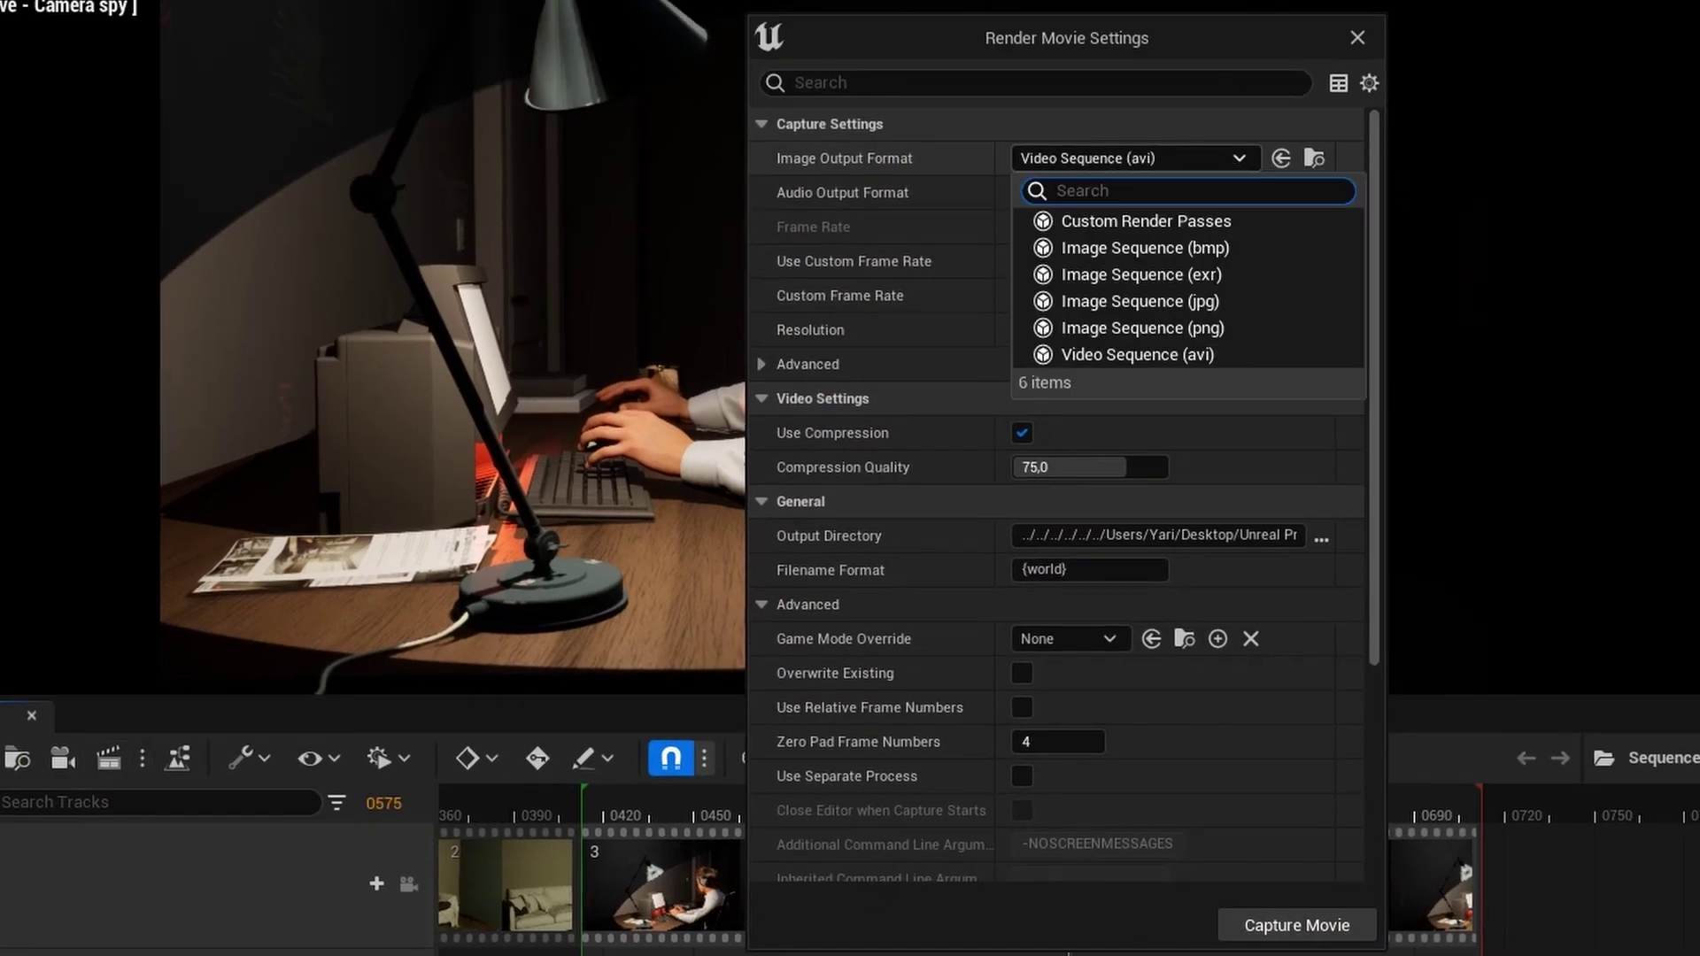
{"action": "key", "text": "Escape"}
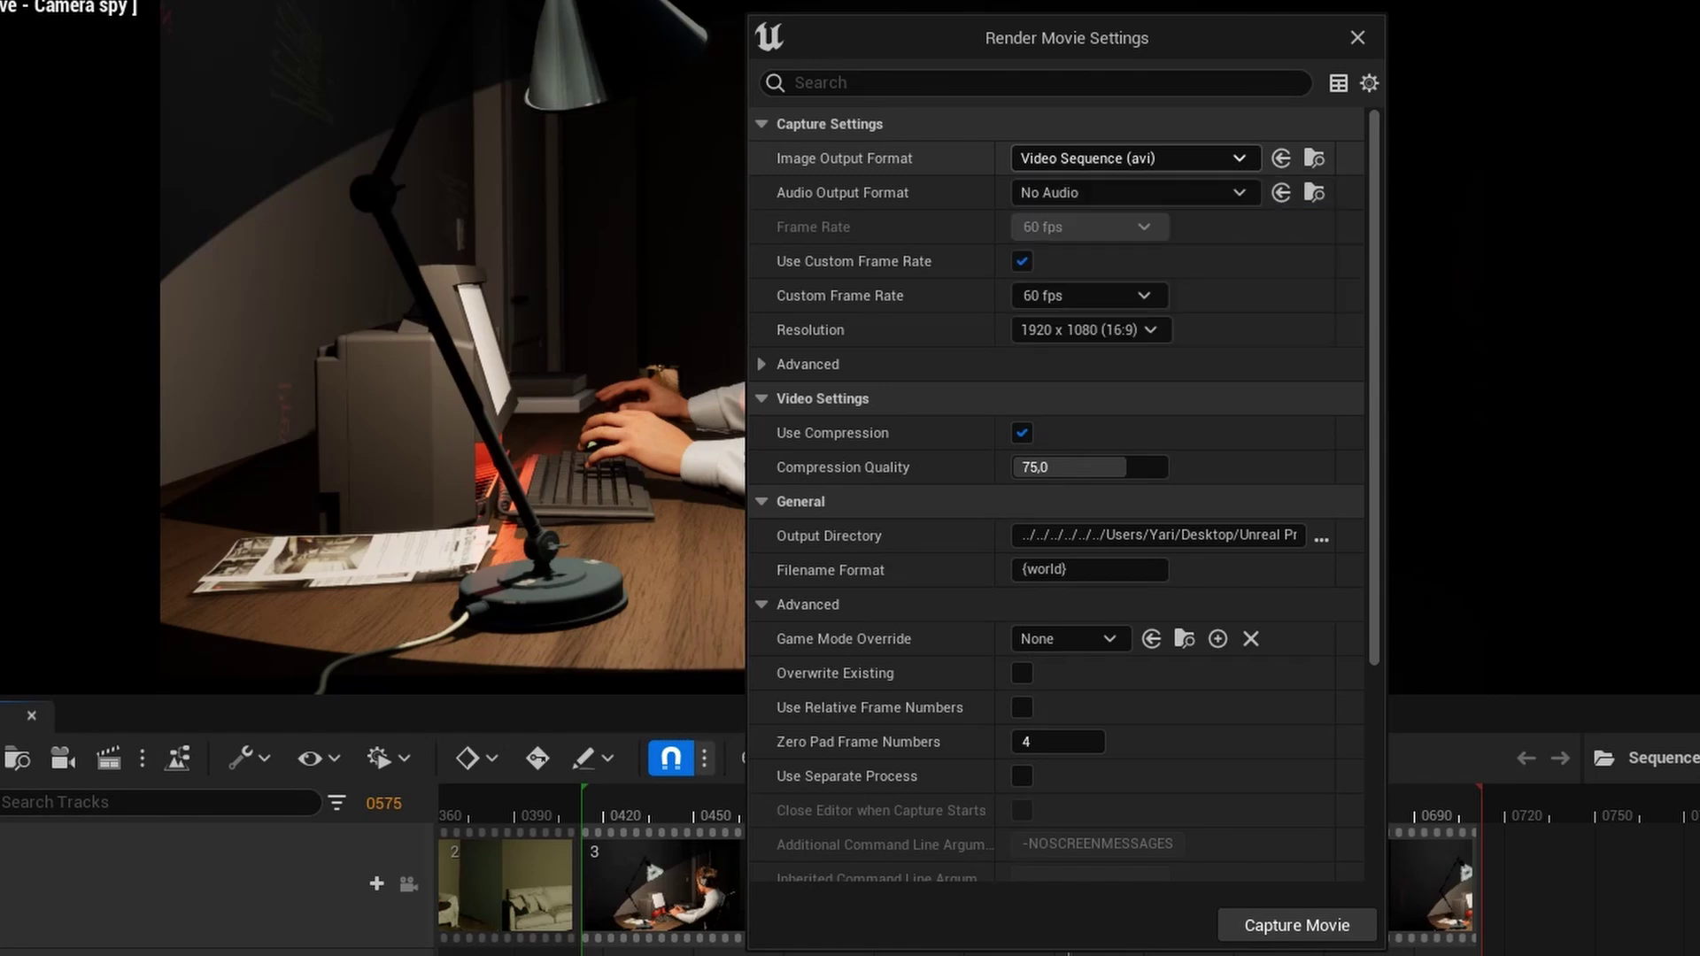
{"action": "left_click", "coordinate": [1086, 295]}
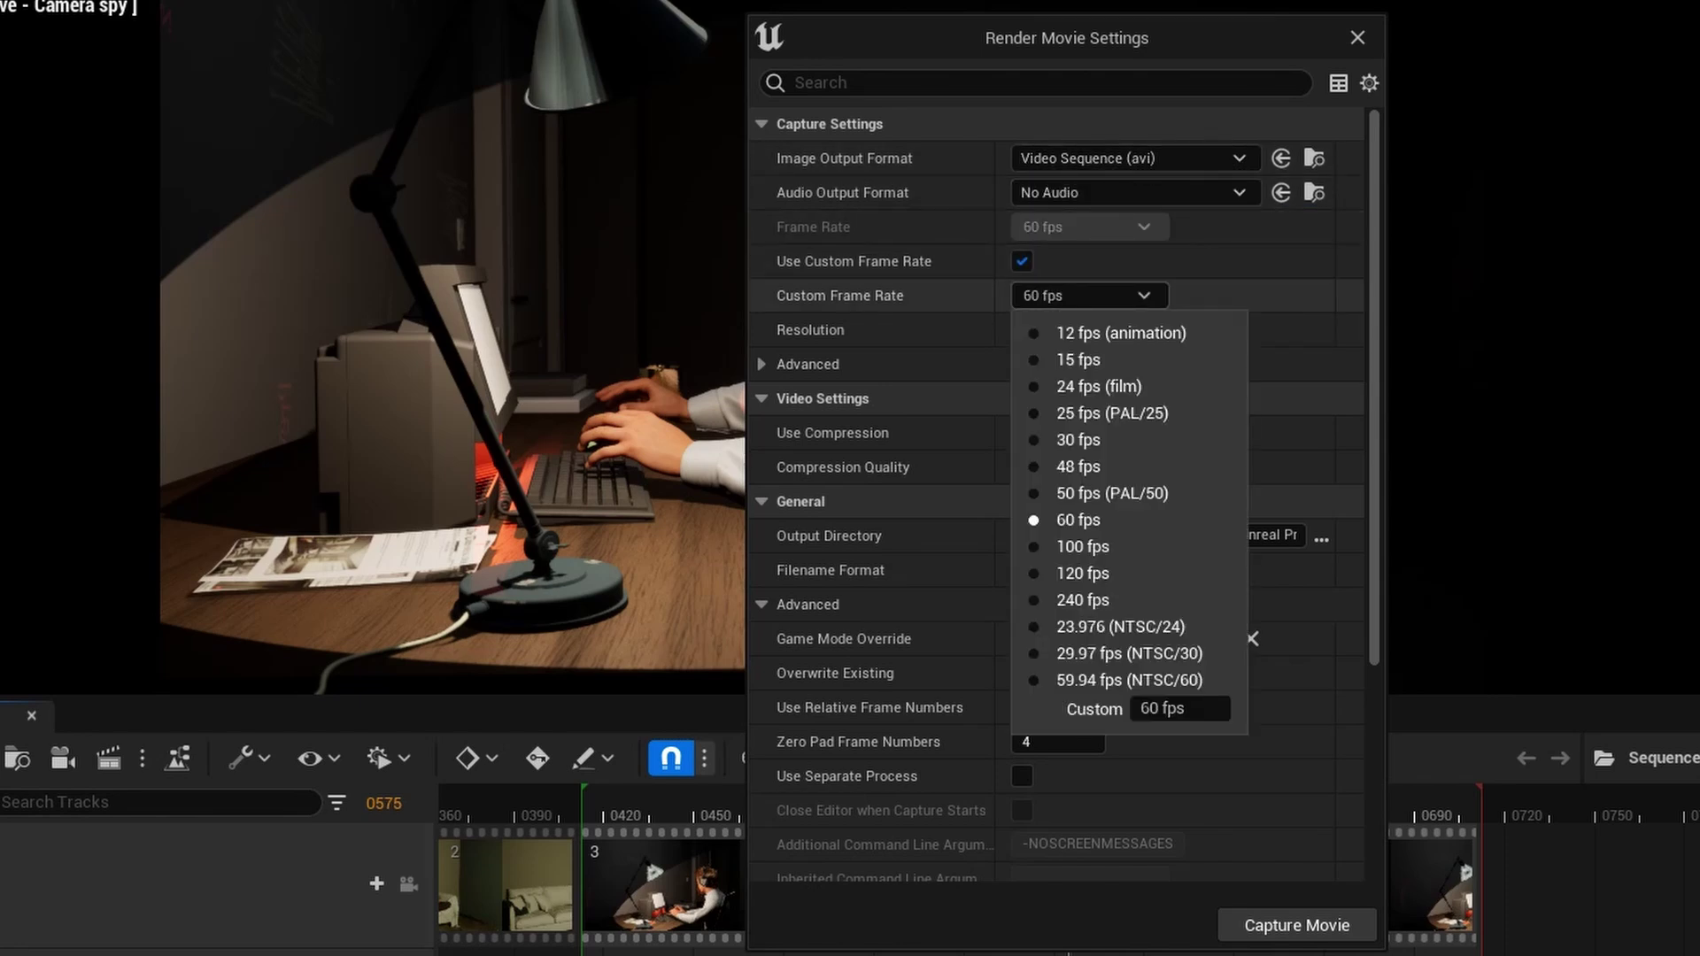
{"action": "key", "text": "Escape"}
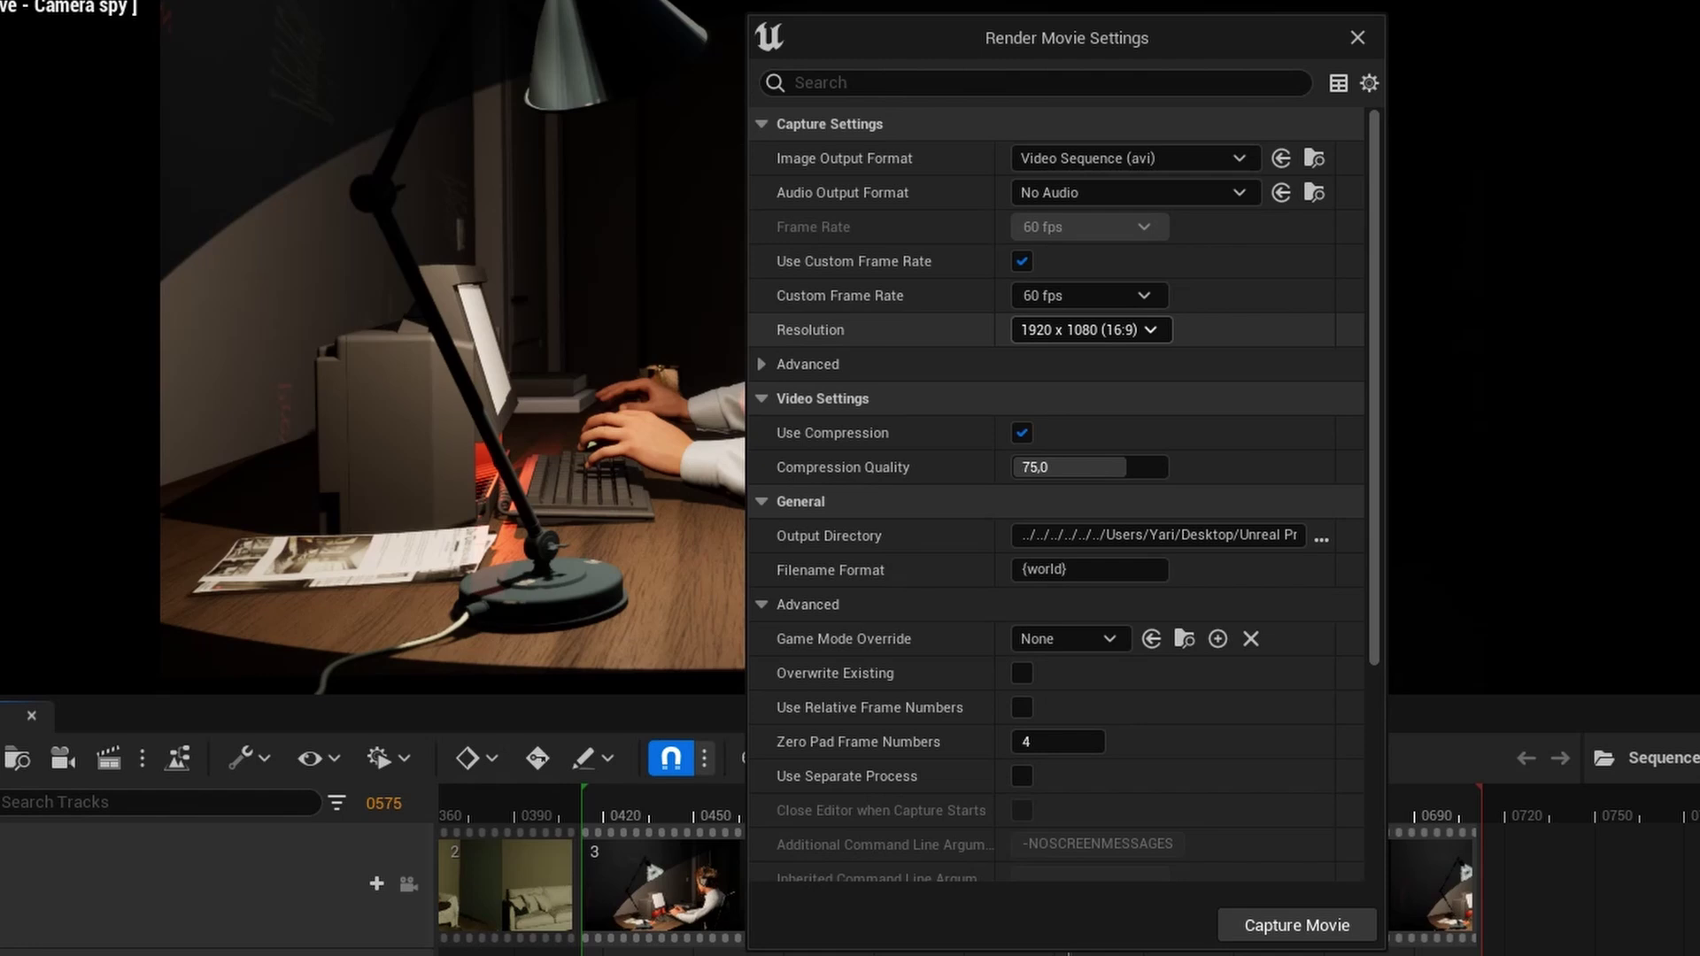
{"action": "left_click", "coordinate": [1089, 330]}
{"action": "key", "text": "Escape"}
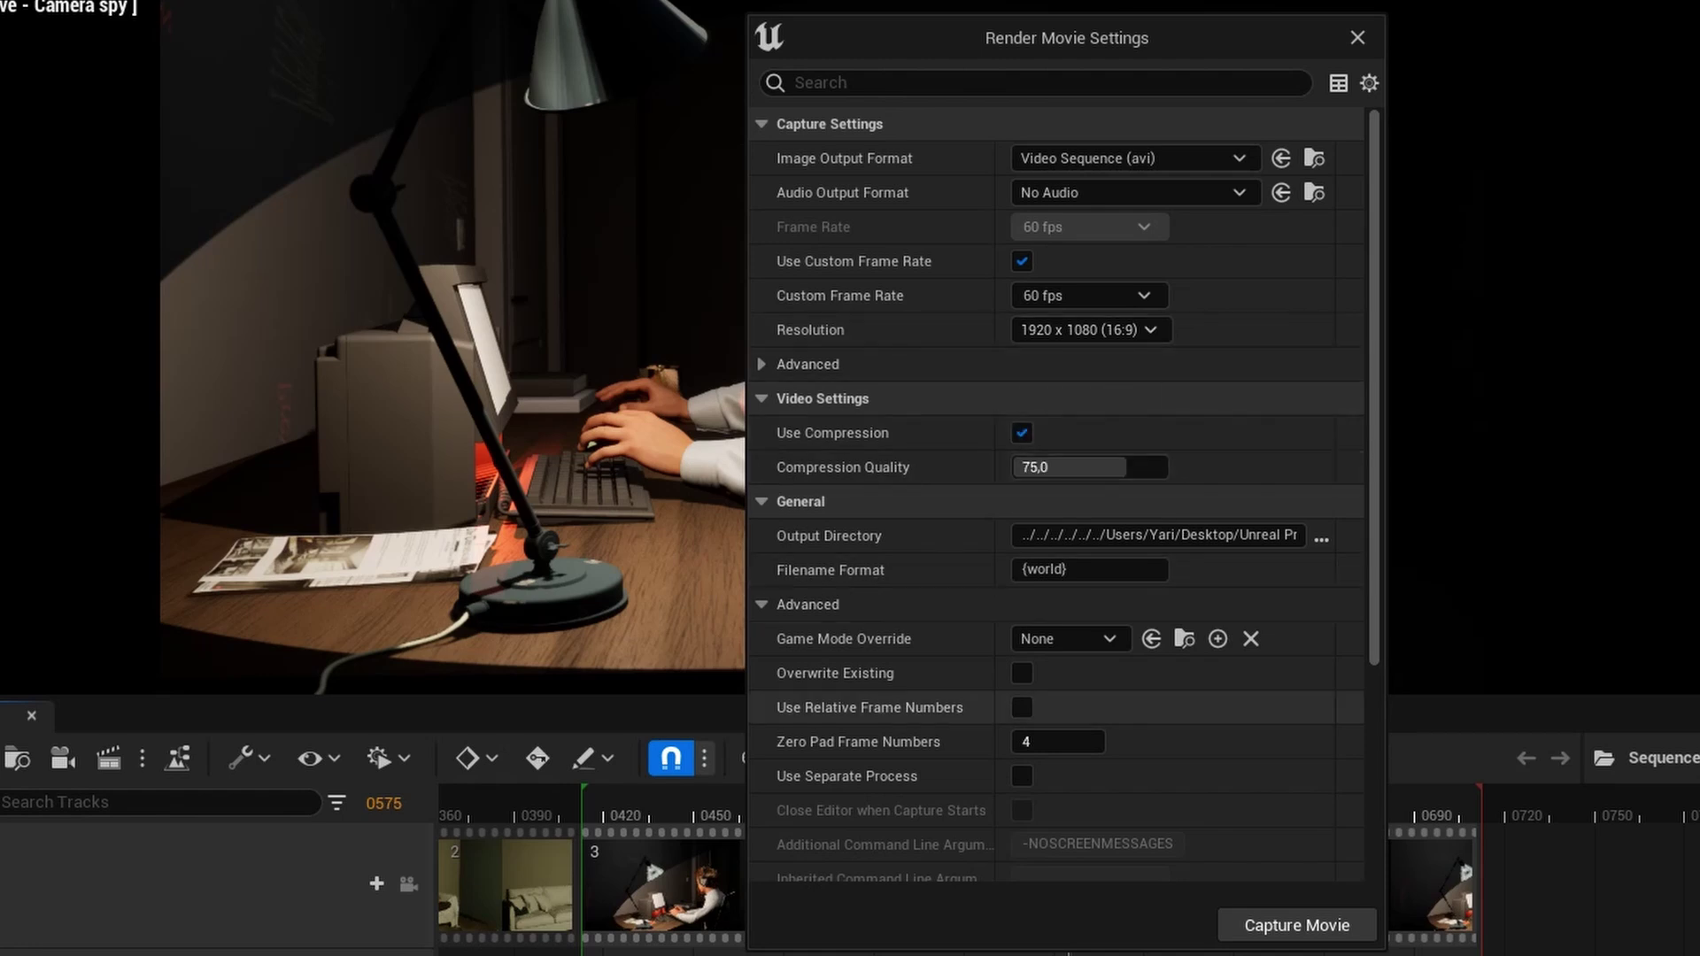
{"action": "left_click", "coordinate": [1296, 925]}
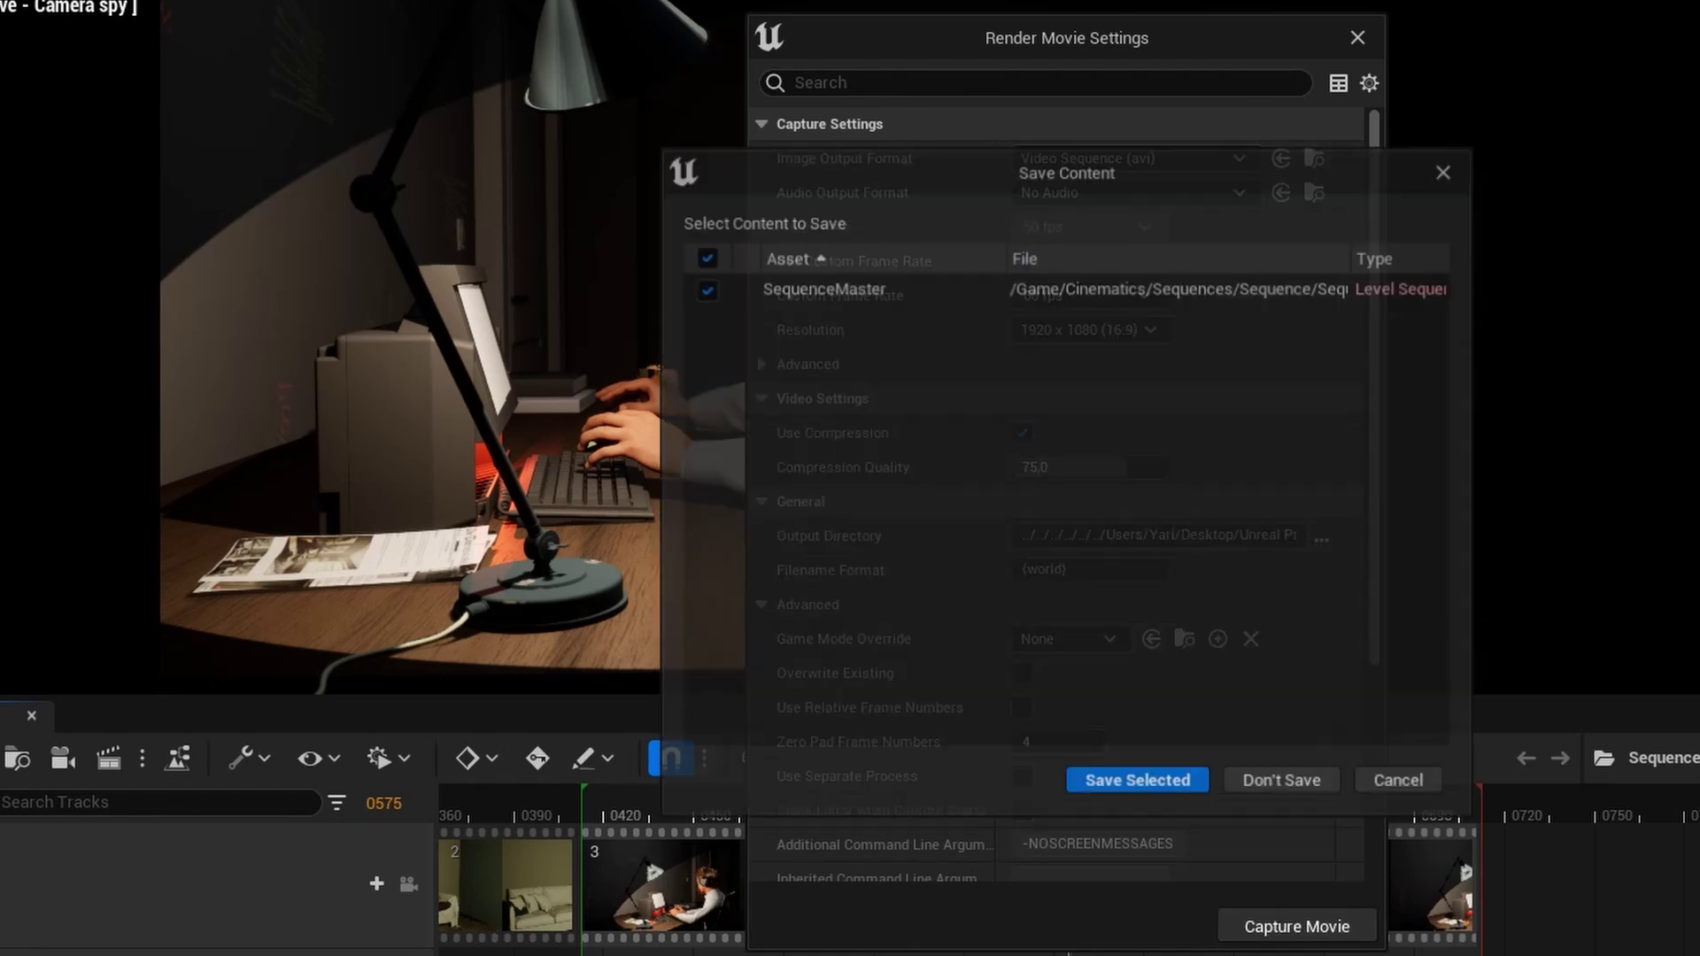
Dismiss the Render Movie Settings dialog to return to the level editor and sequencer.
{"action": "left_click", "coordinate": [1138, 783]}
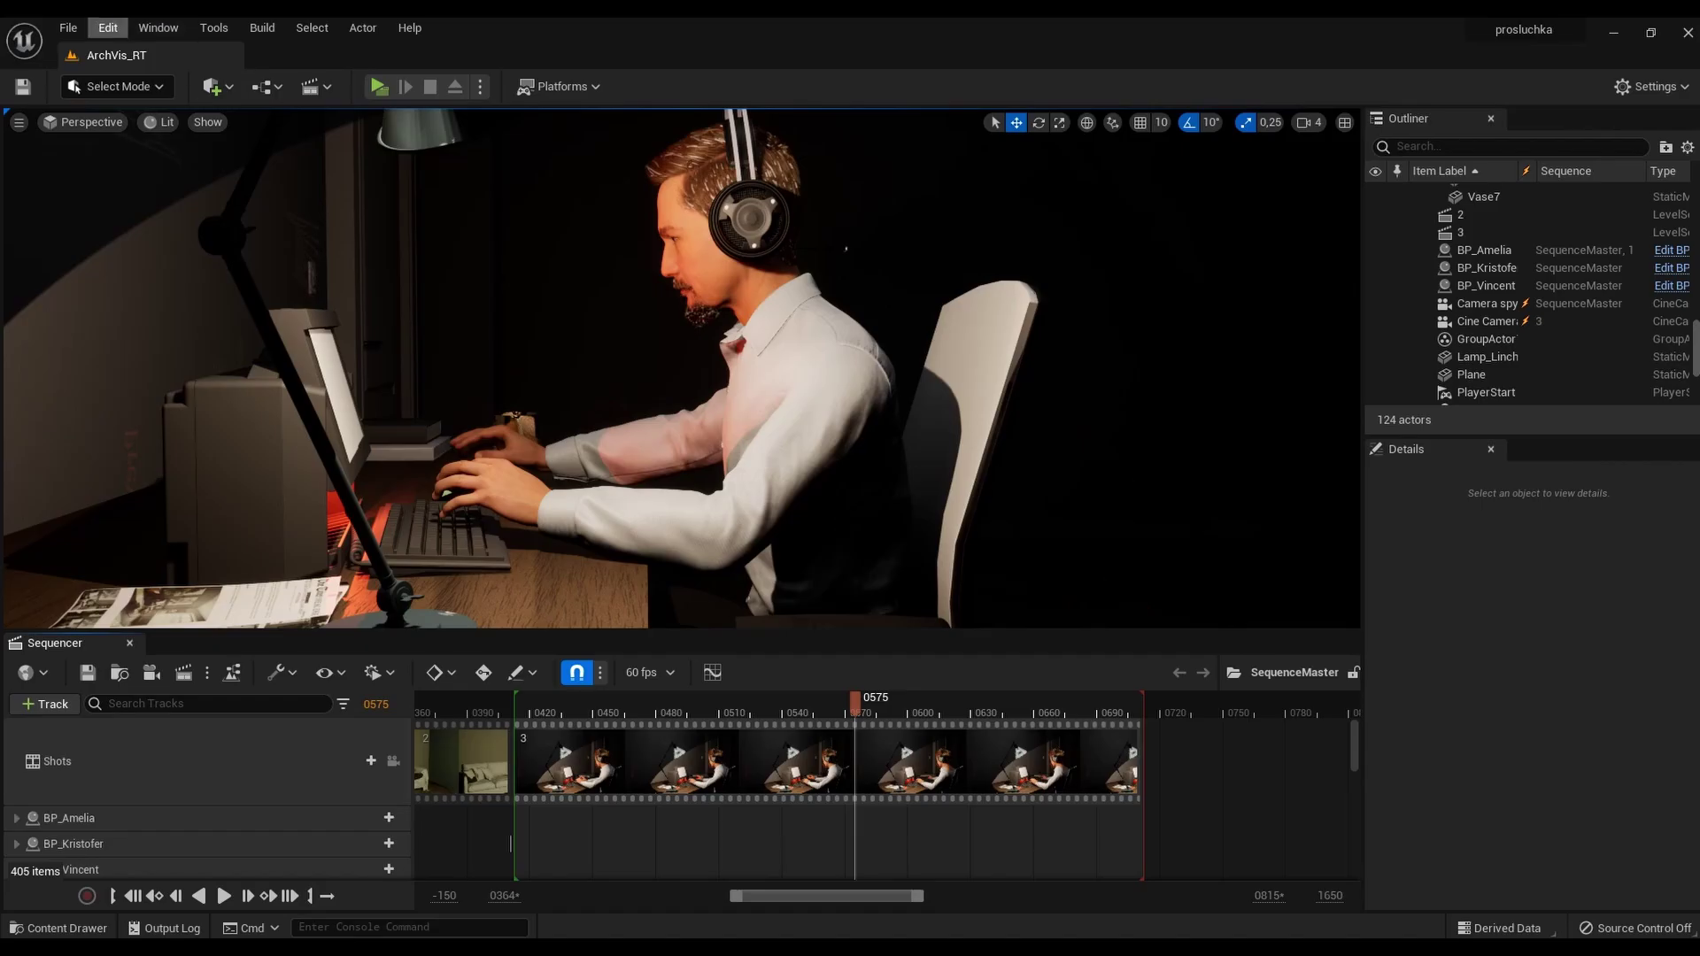
Enable the Movie Render Queue plugin from the Edit > Plugins browser.
{"action": "left_click", "coordinate": [107, 27]}
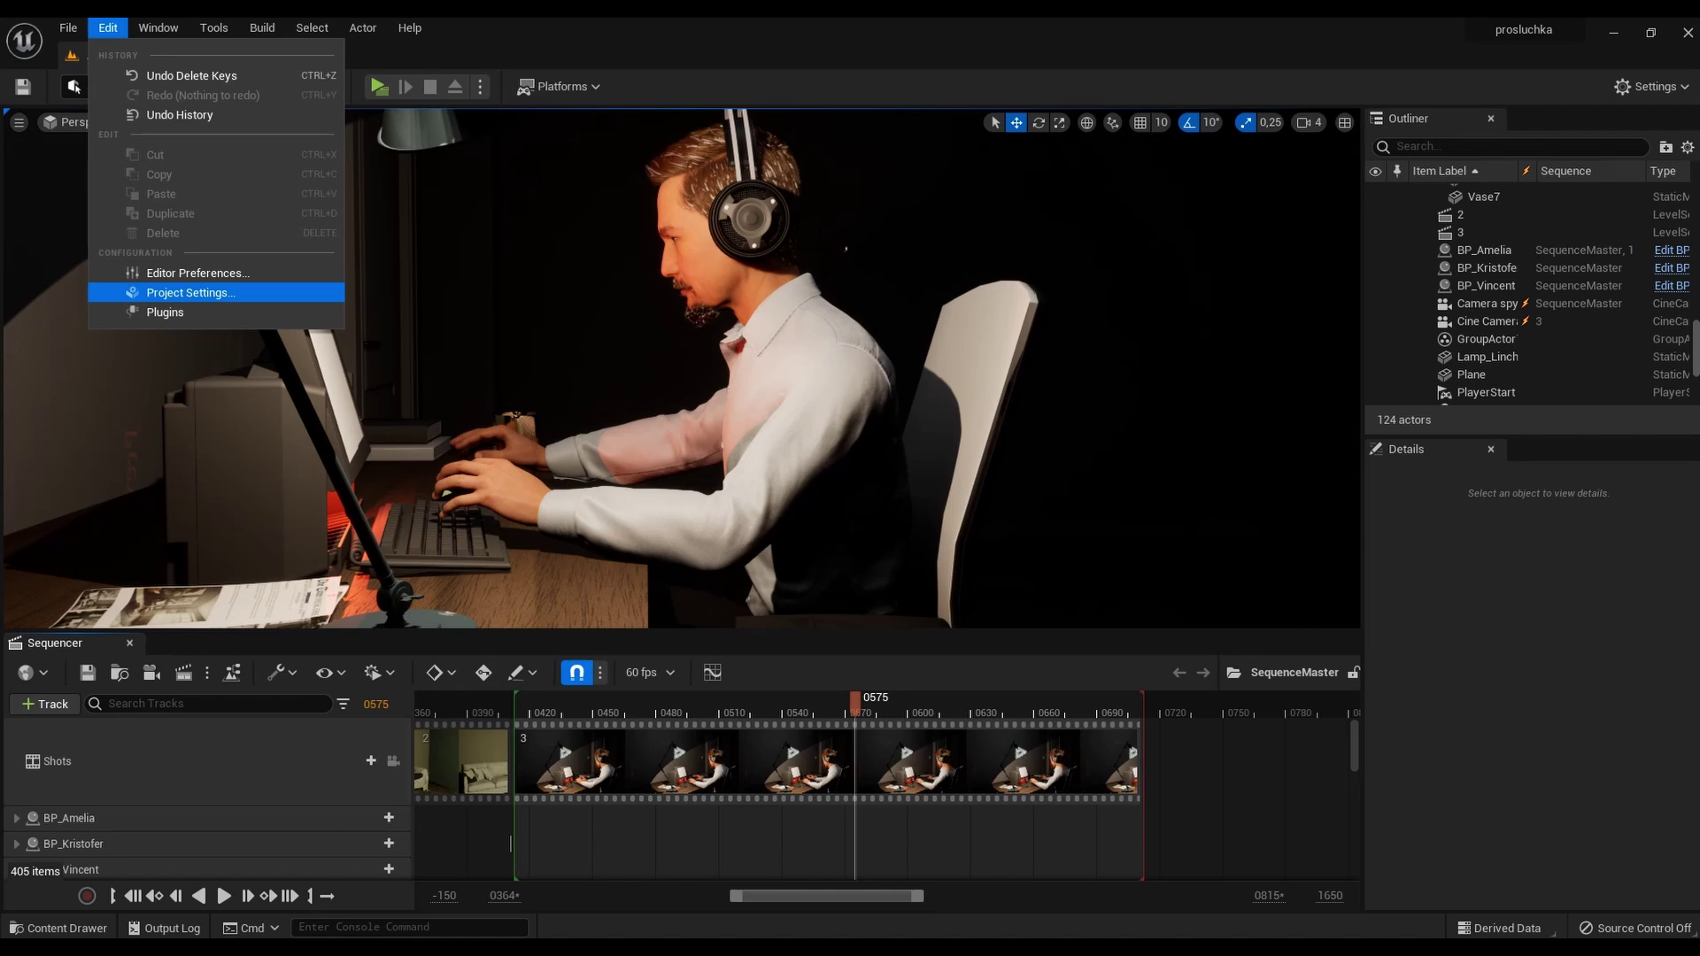
{"action": "left_click", "coordinate": [165, 312]}
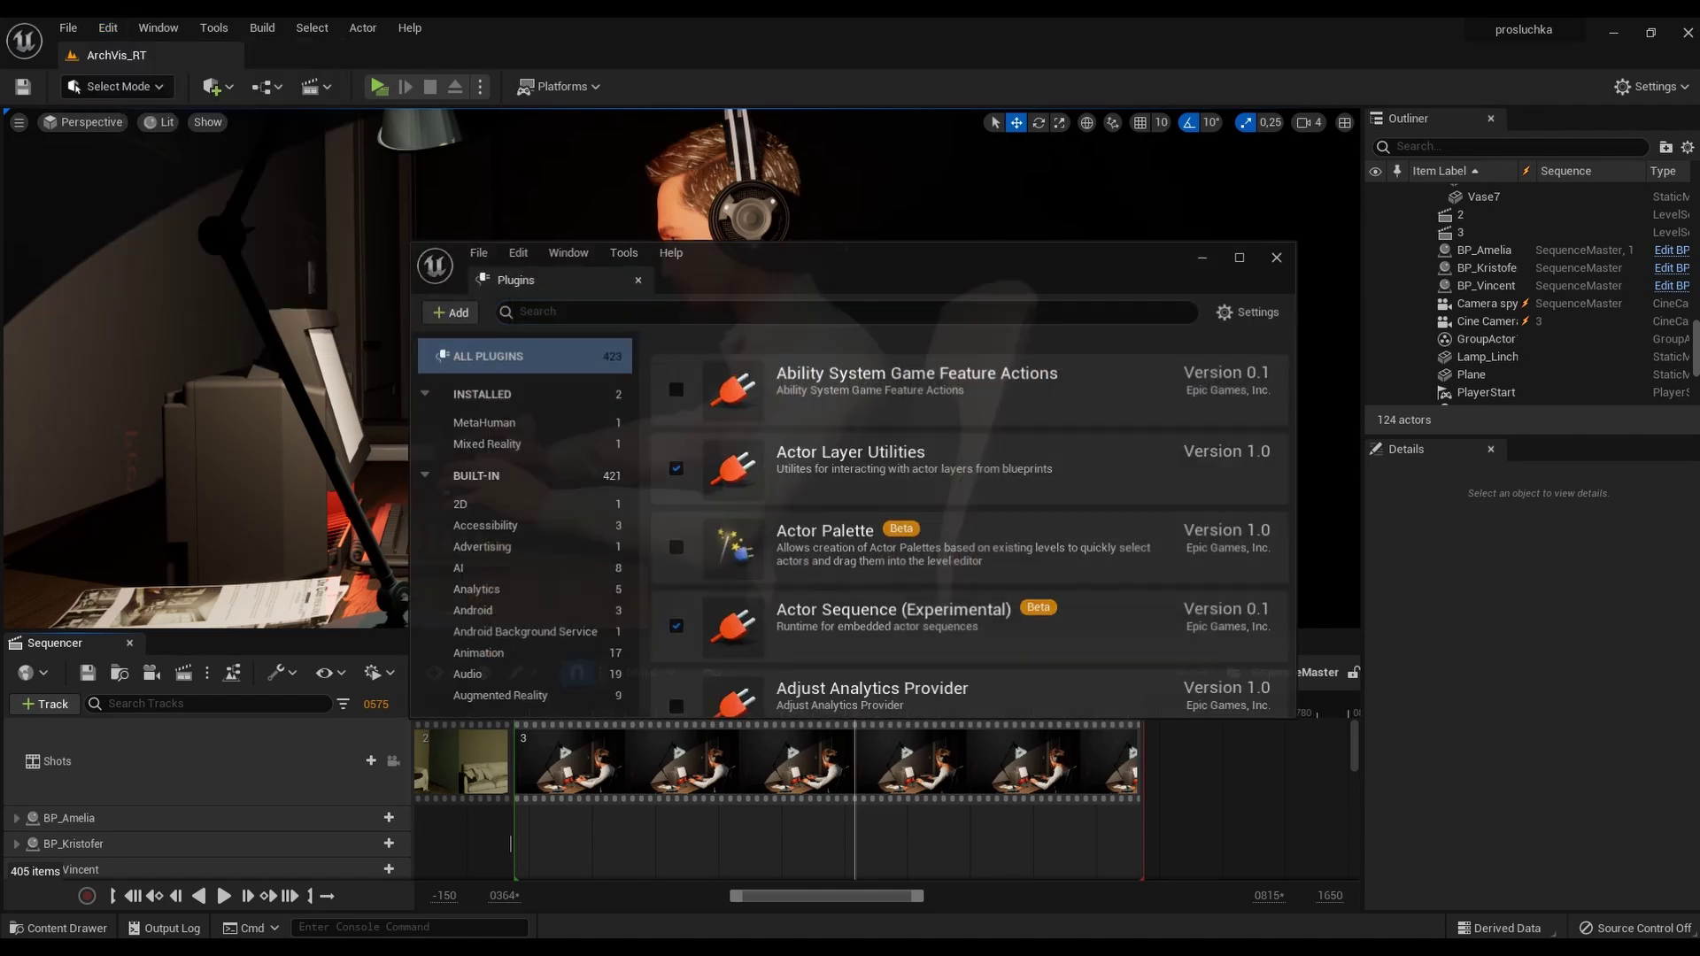
{"action": "type", "text": "movie "}
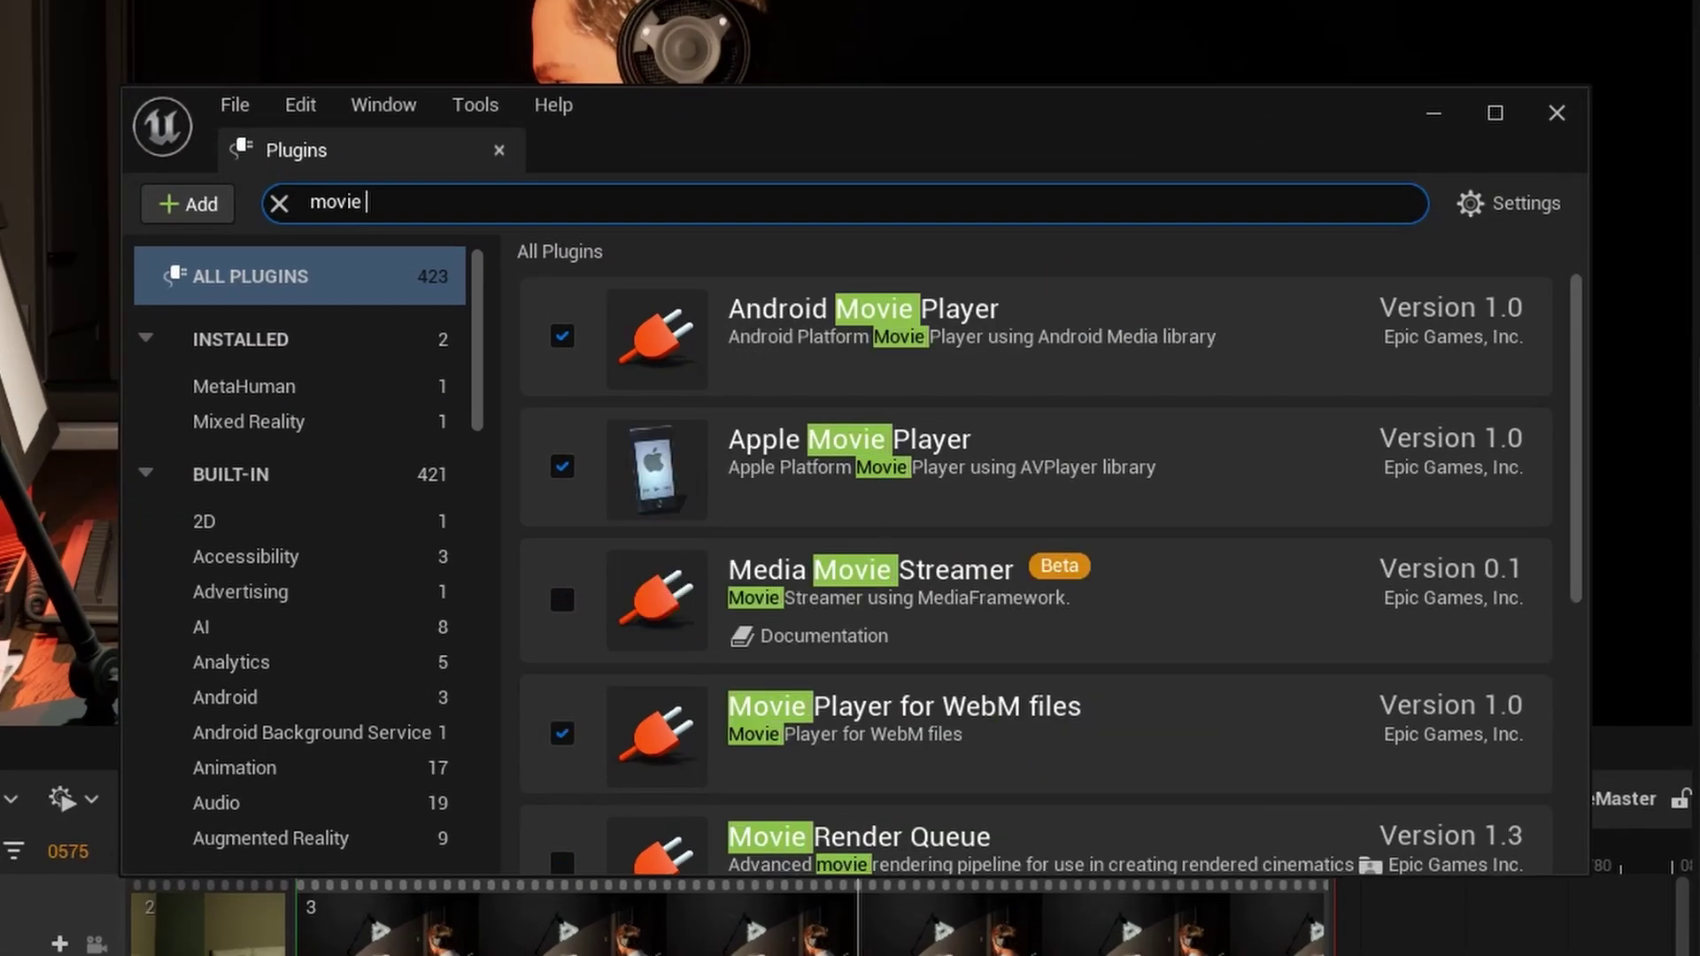
{"action": "type", "text": "render q"}
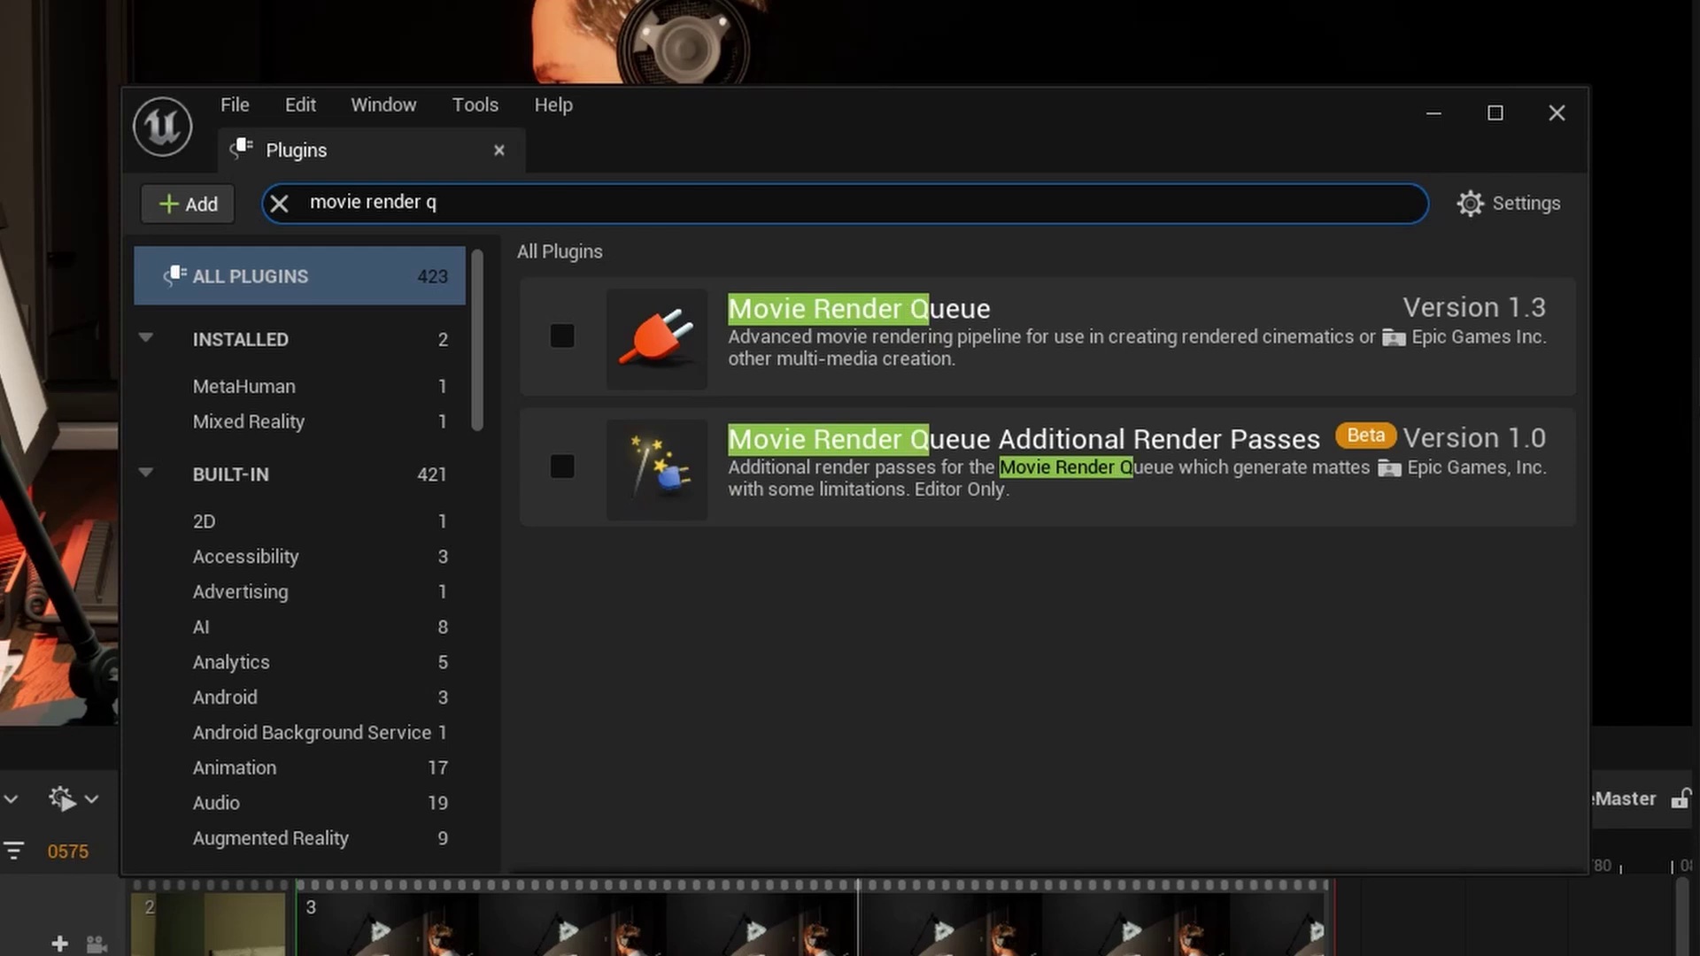
{"action": "left_click", "coordinate": [562, 336]}
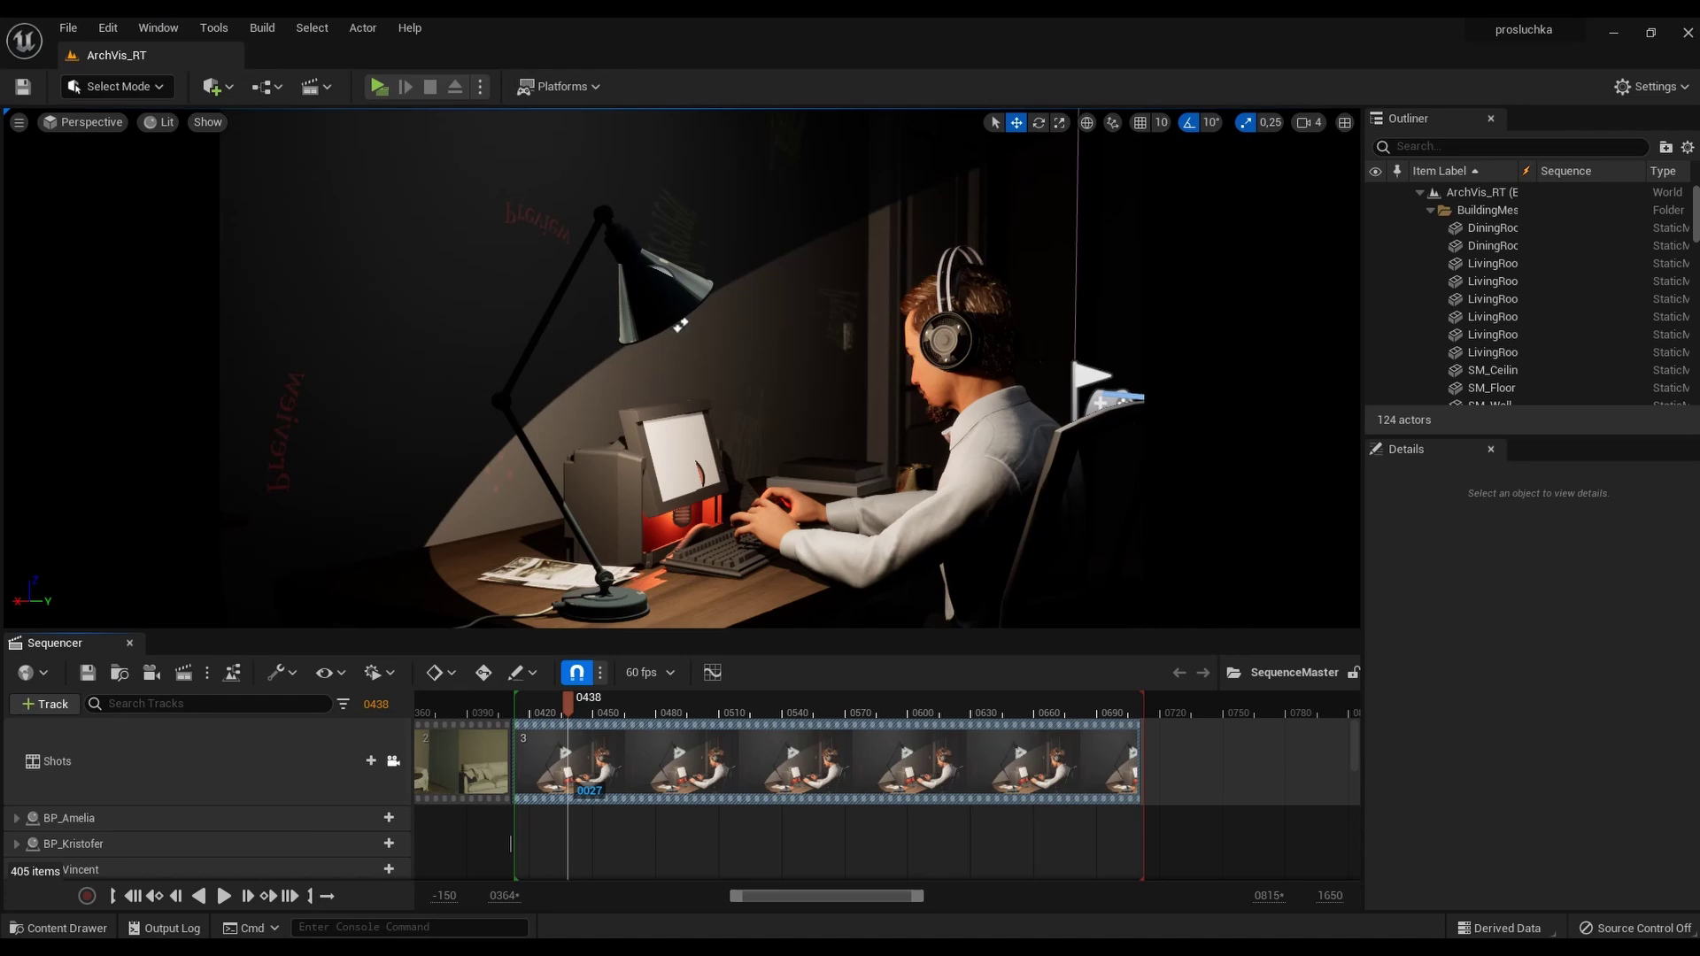
Bring up the Movie Render Queue window and move and widen it beside the scene.
{"action": "left_click", "coordinate": [157, 29]}
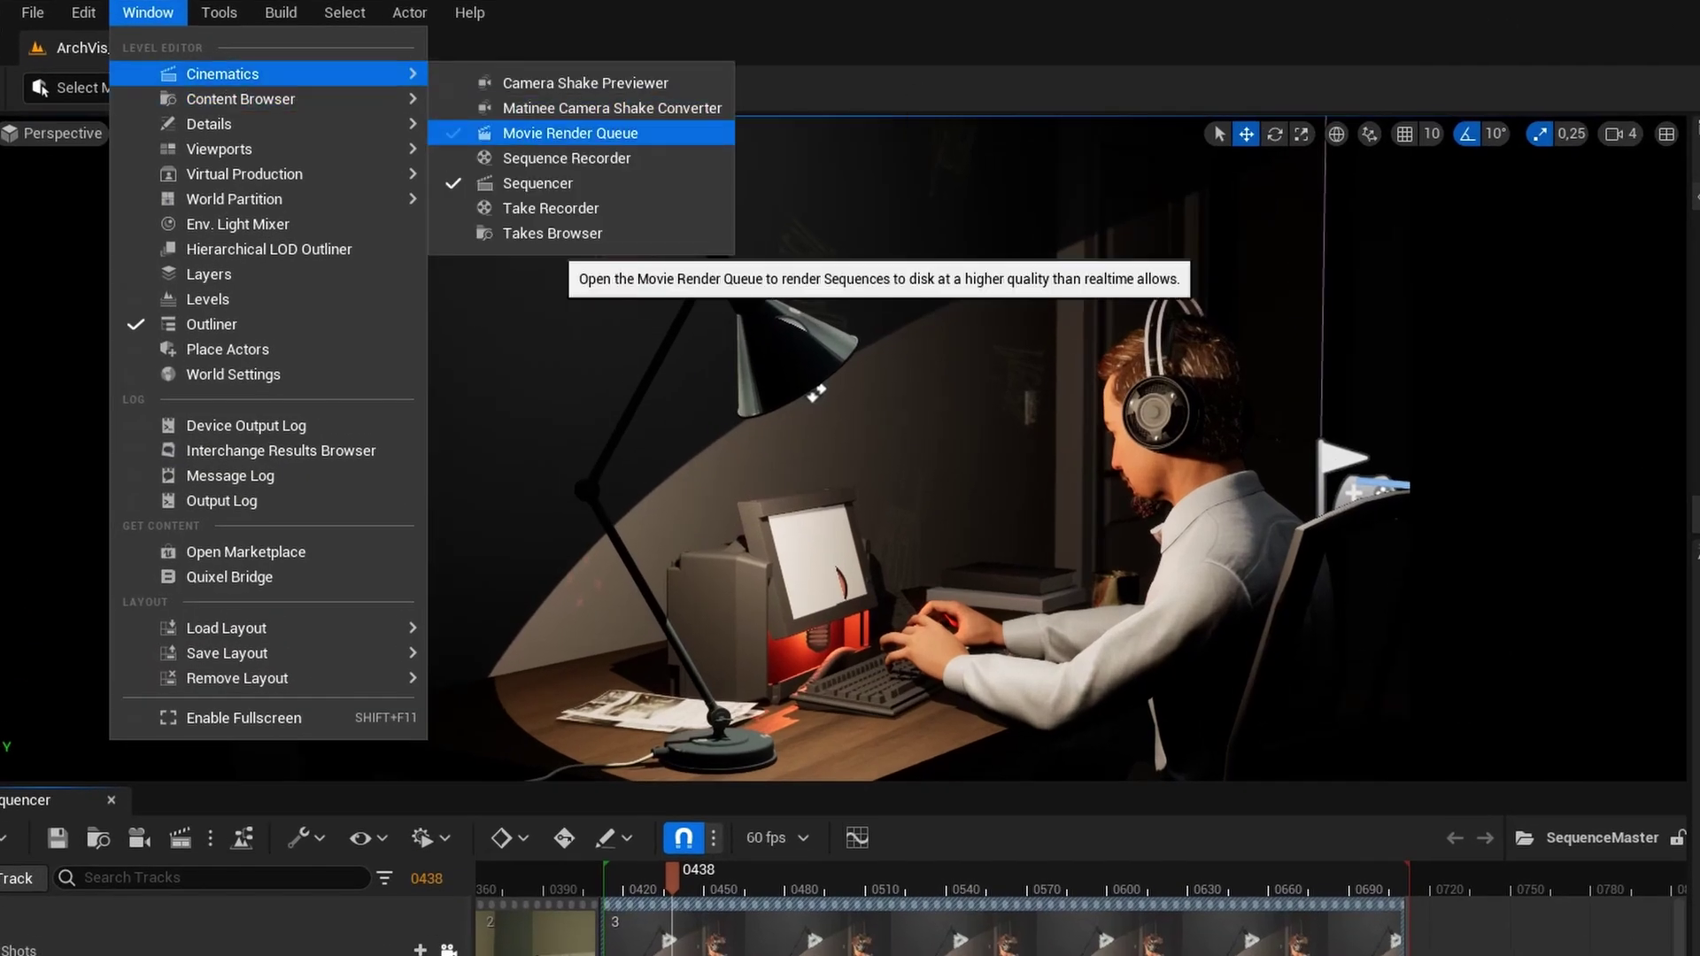
{"action": "left_click", "coordinate": [568, 133]}
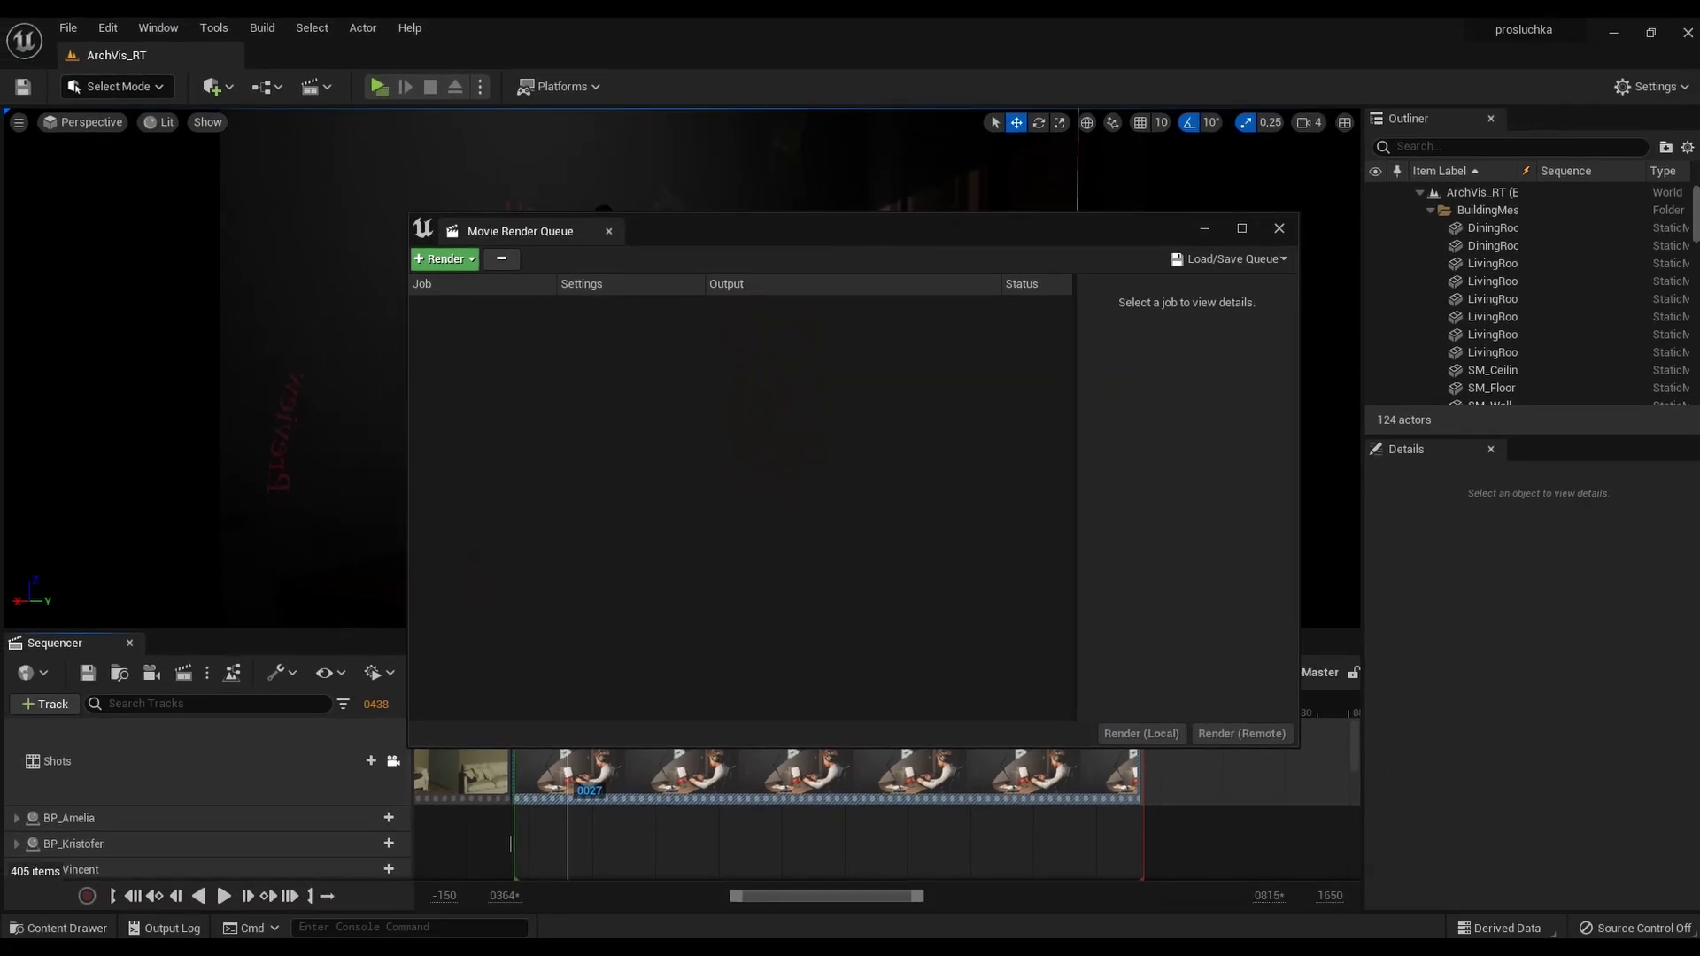
{"action": "mouse_move", "coordinate": [585, 232]}
{"action": "left_mouse_down"}
{"action": "mouse_move", "coordinate": [1195, 295]}
{"action": "mouse_move", "coordinate": [946, 120]}
{"action": "mouse_move", "coordinate": [975, 452]}
{"action": "mouse_move", "coordinate": [969, 380]}
{"action": "left_mouse_up"}
{"action": "left_click_drag", "start_coordinate": [1217, 611], "coordinate": [1580, 611]}
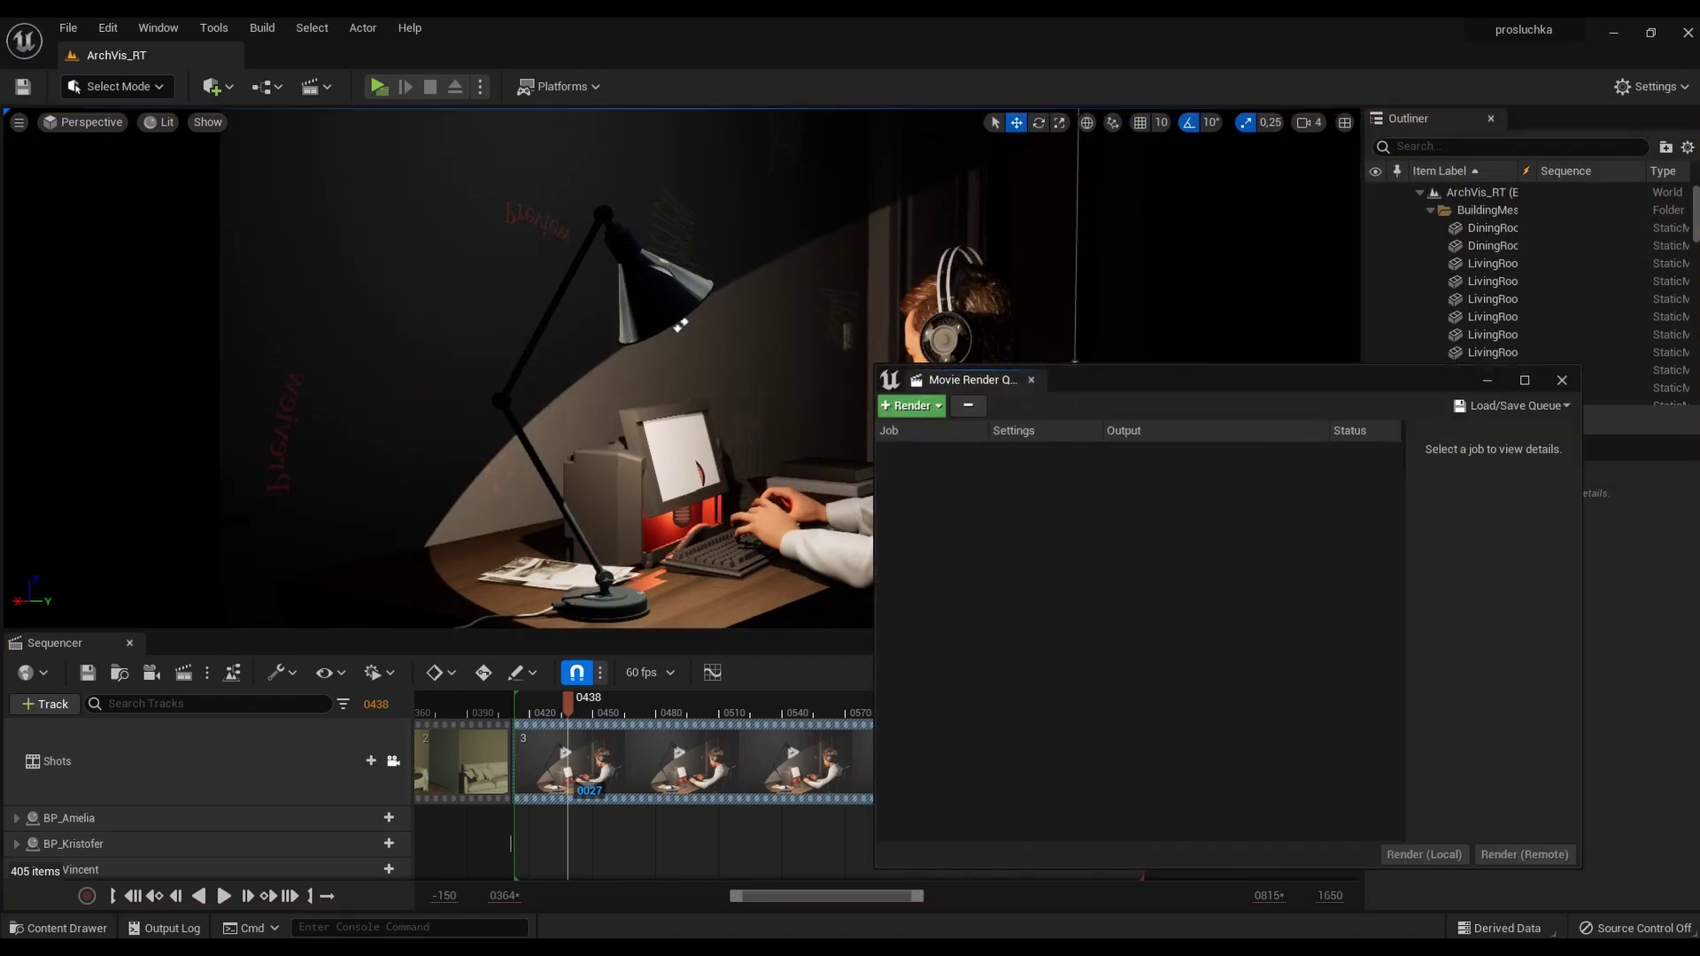
Add Level Sequence 3 as a new render job in the queue.
{"action": "left_click", "coordinate": [470, 133]}
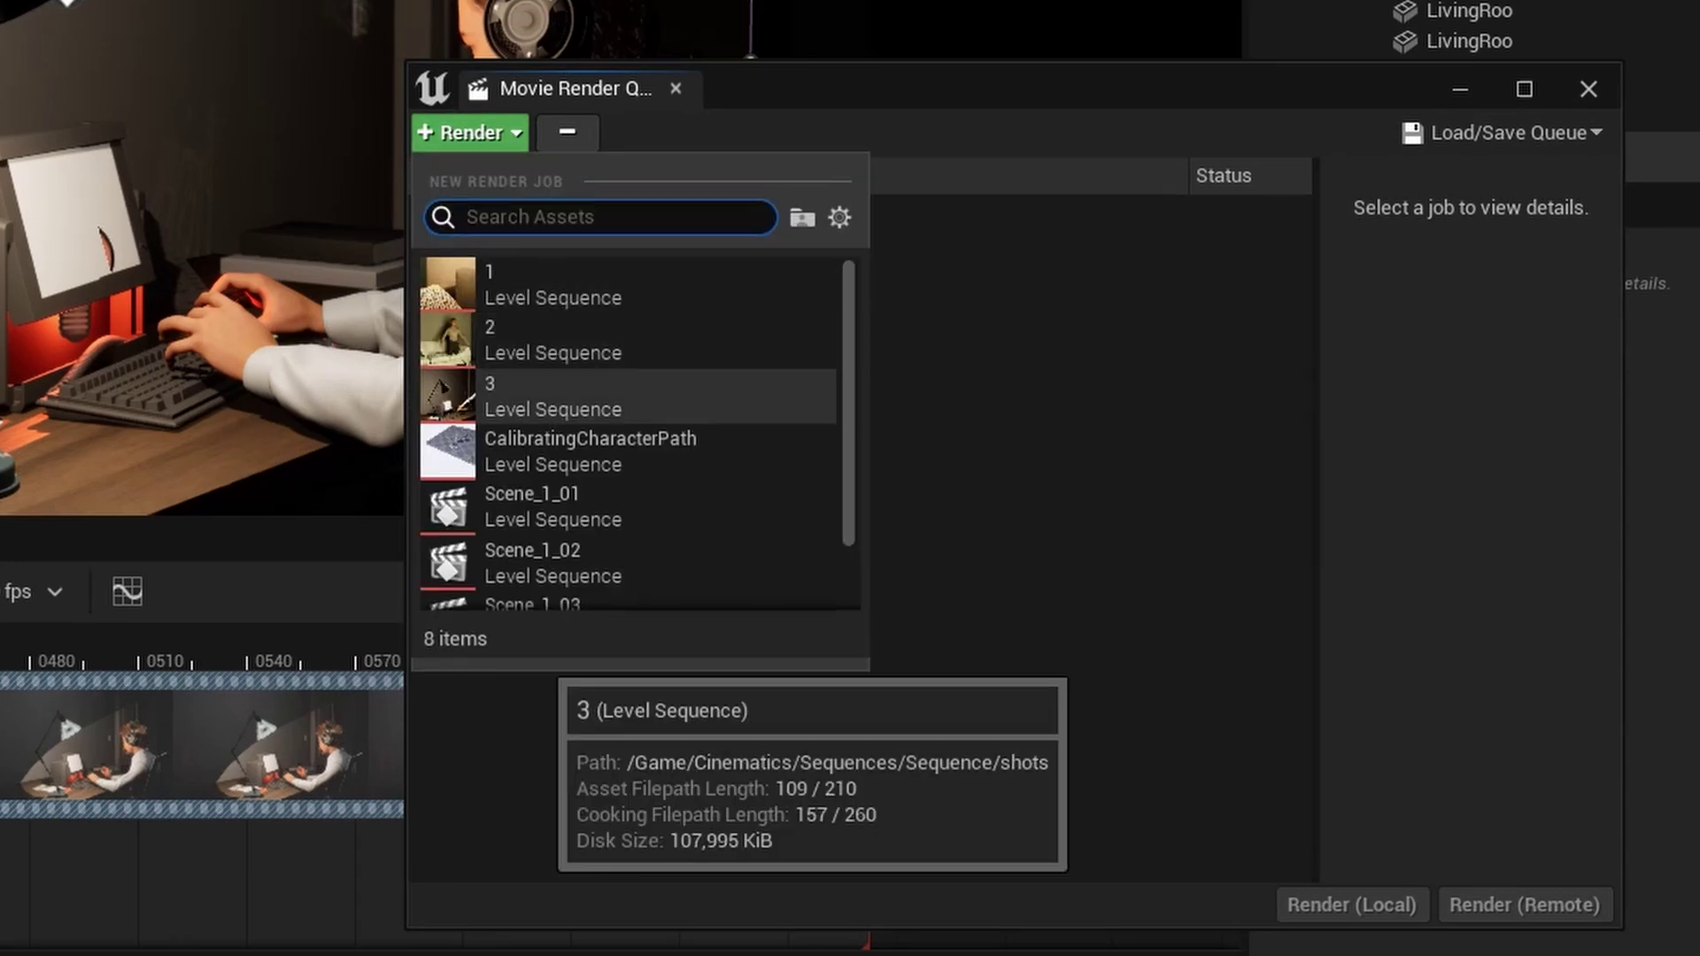
{"action": "left_click", "coordinate": [624, 395]}
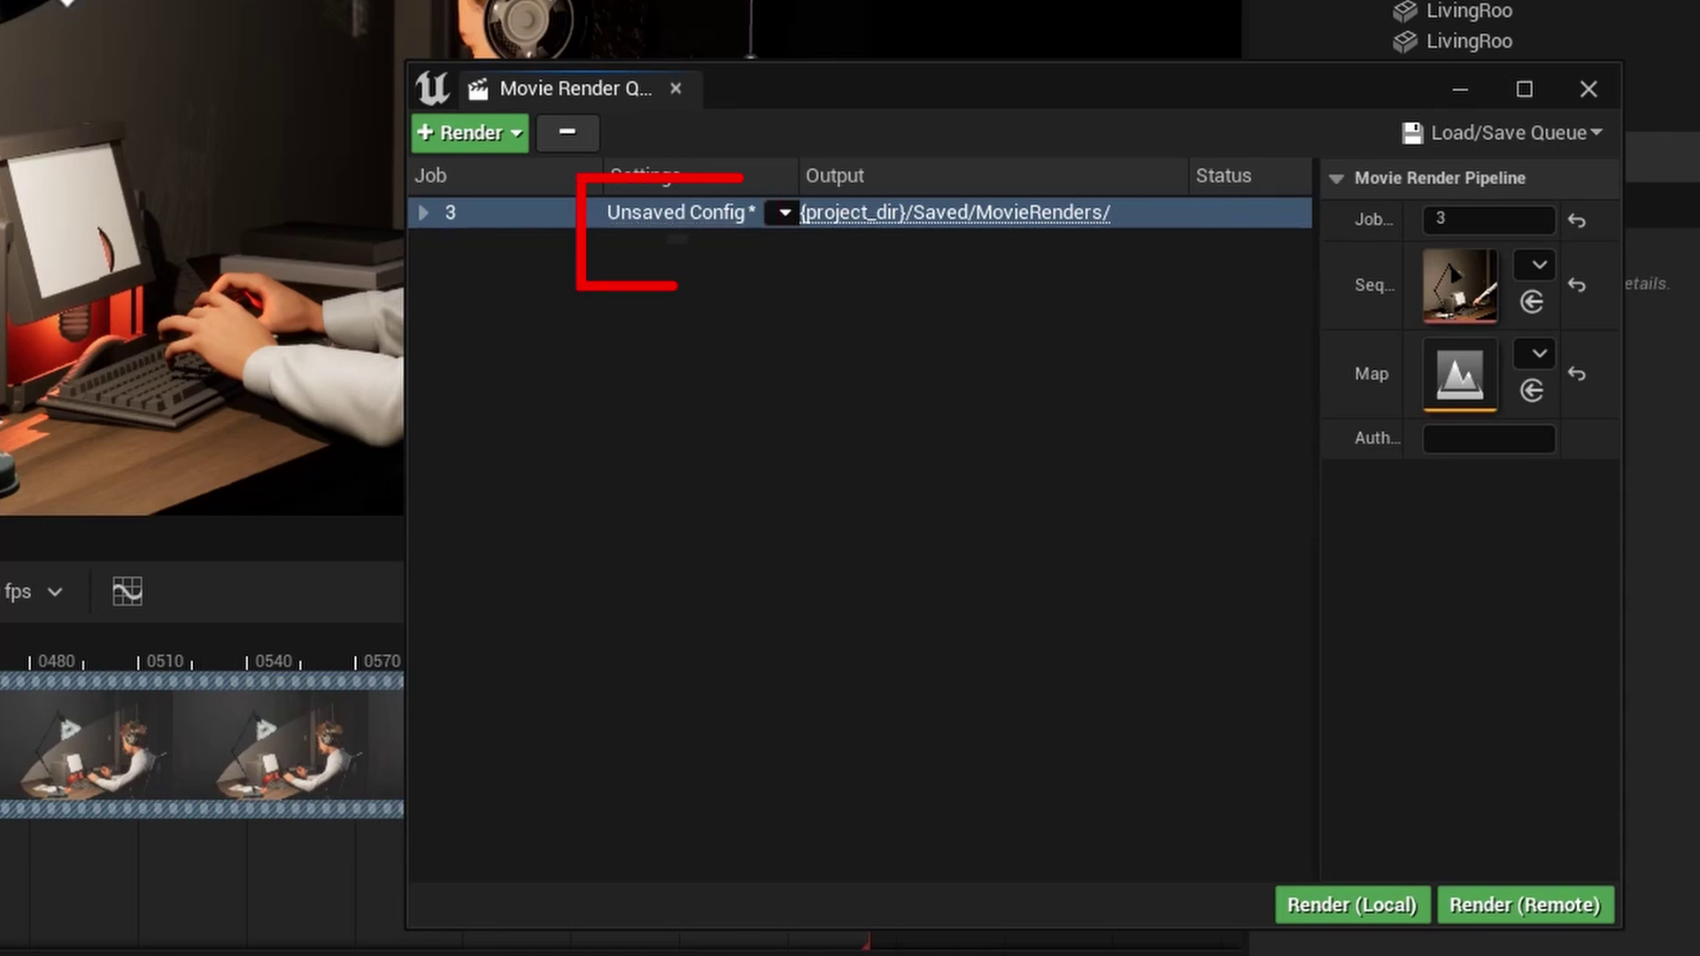
In job 3's config add a .png Sequence [8bit] export and toggle the .jpg export off.
{"action": "left_click", "coordinate": [676, 214]}
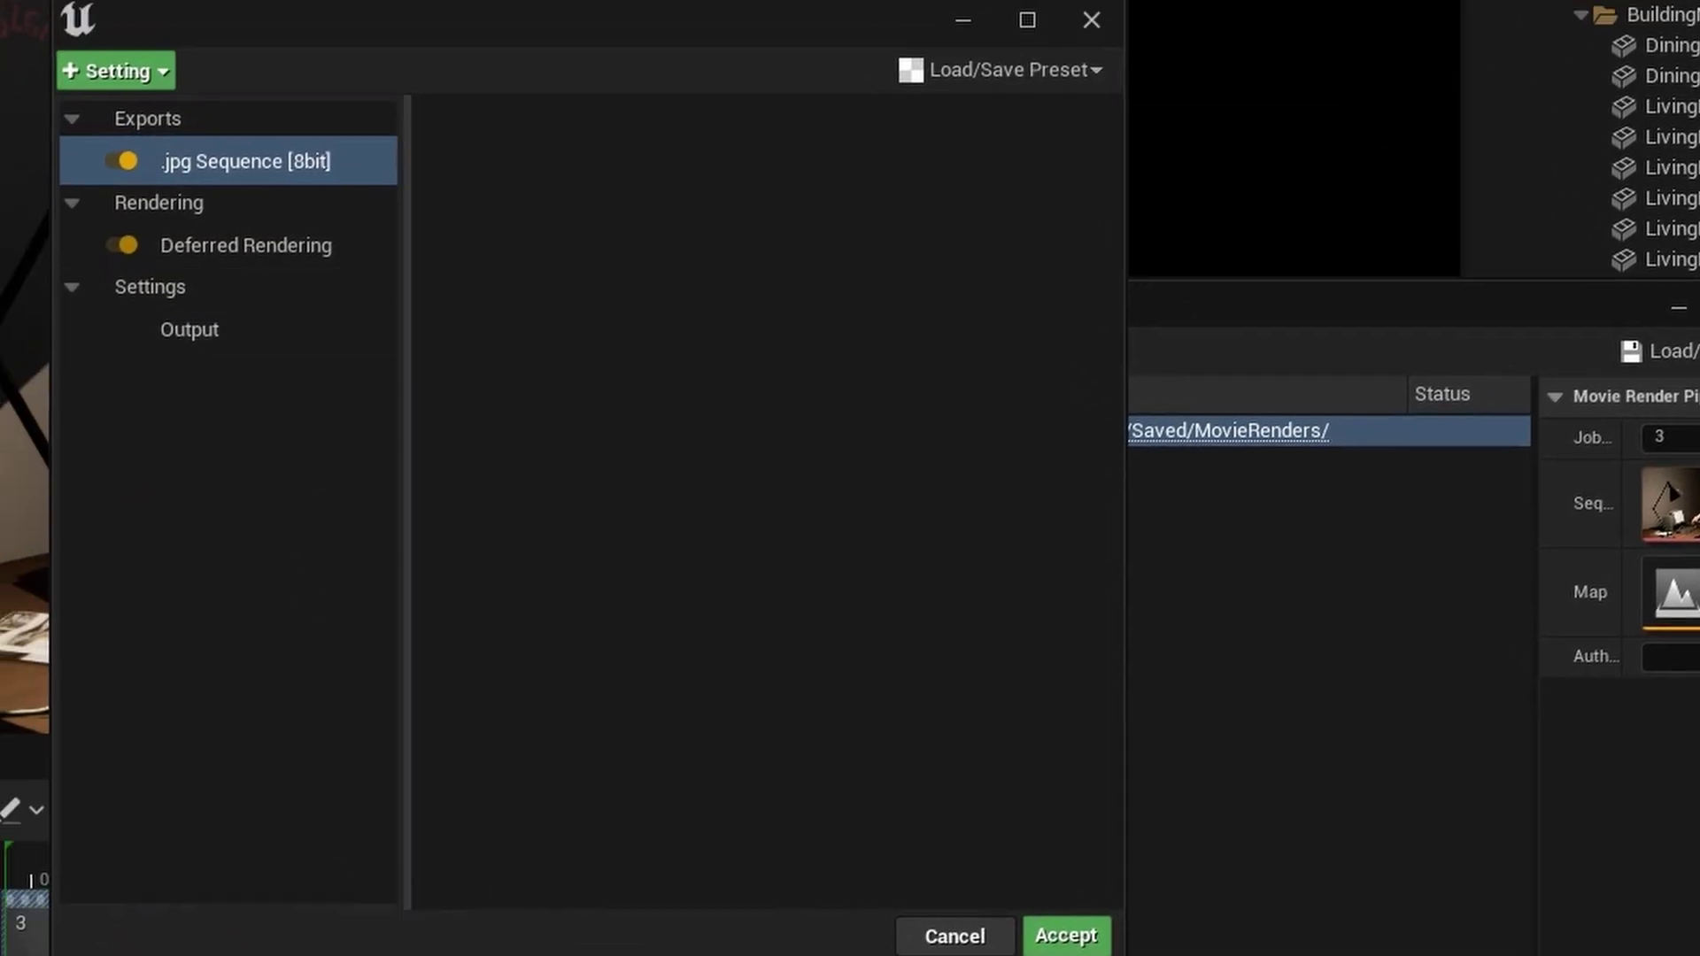
{"action": "left_click", "coordinate": [116, 71]}
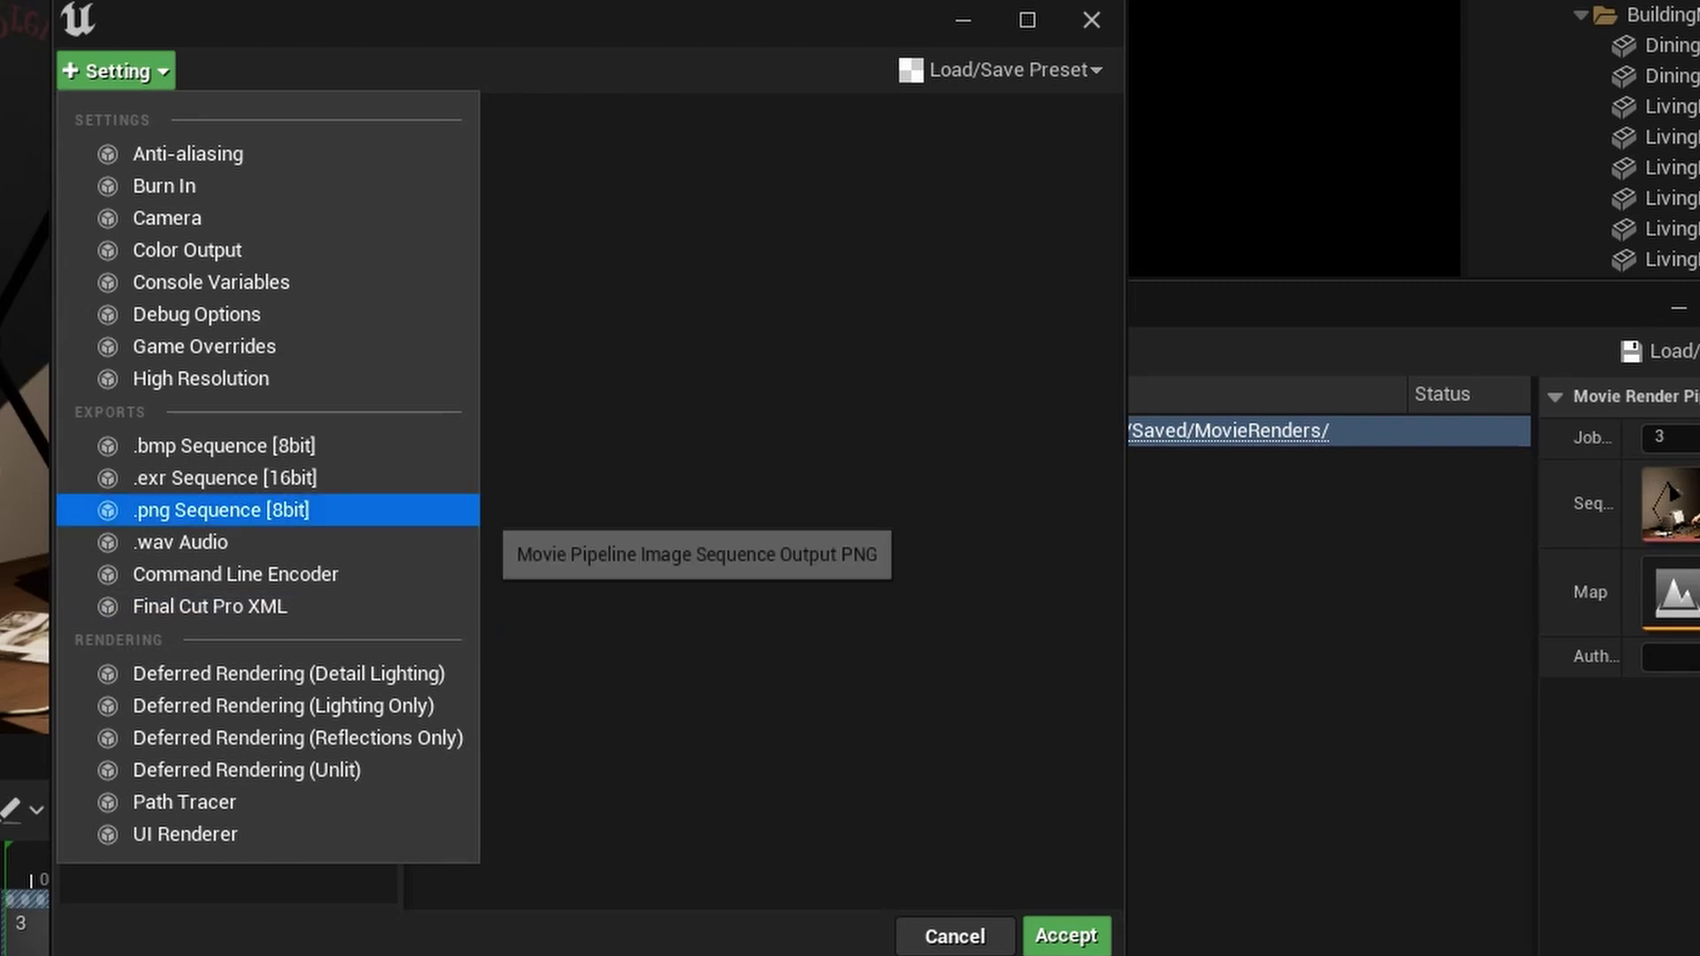
{"action": "left_click", "coordinate": [221, 510]}
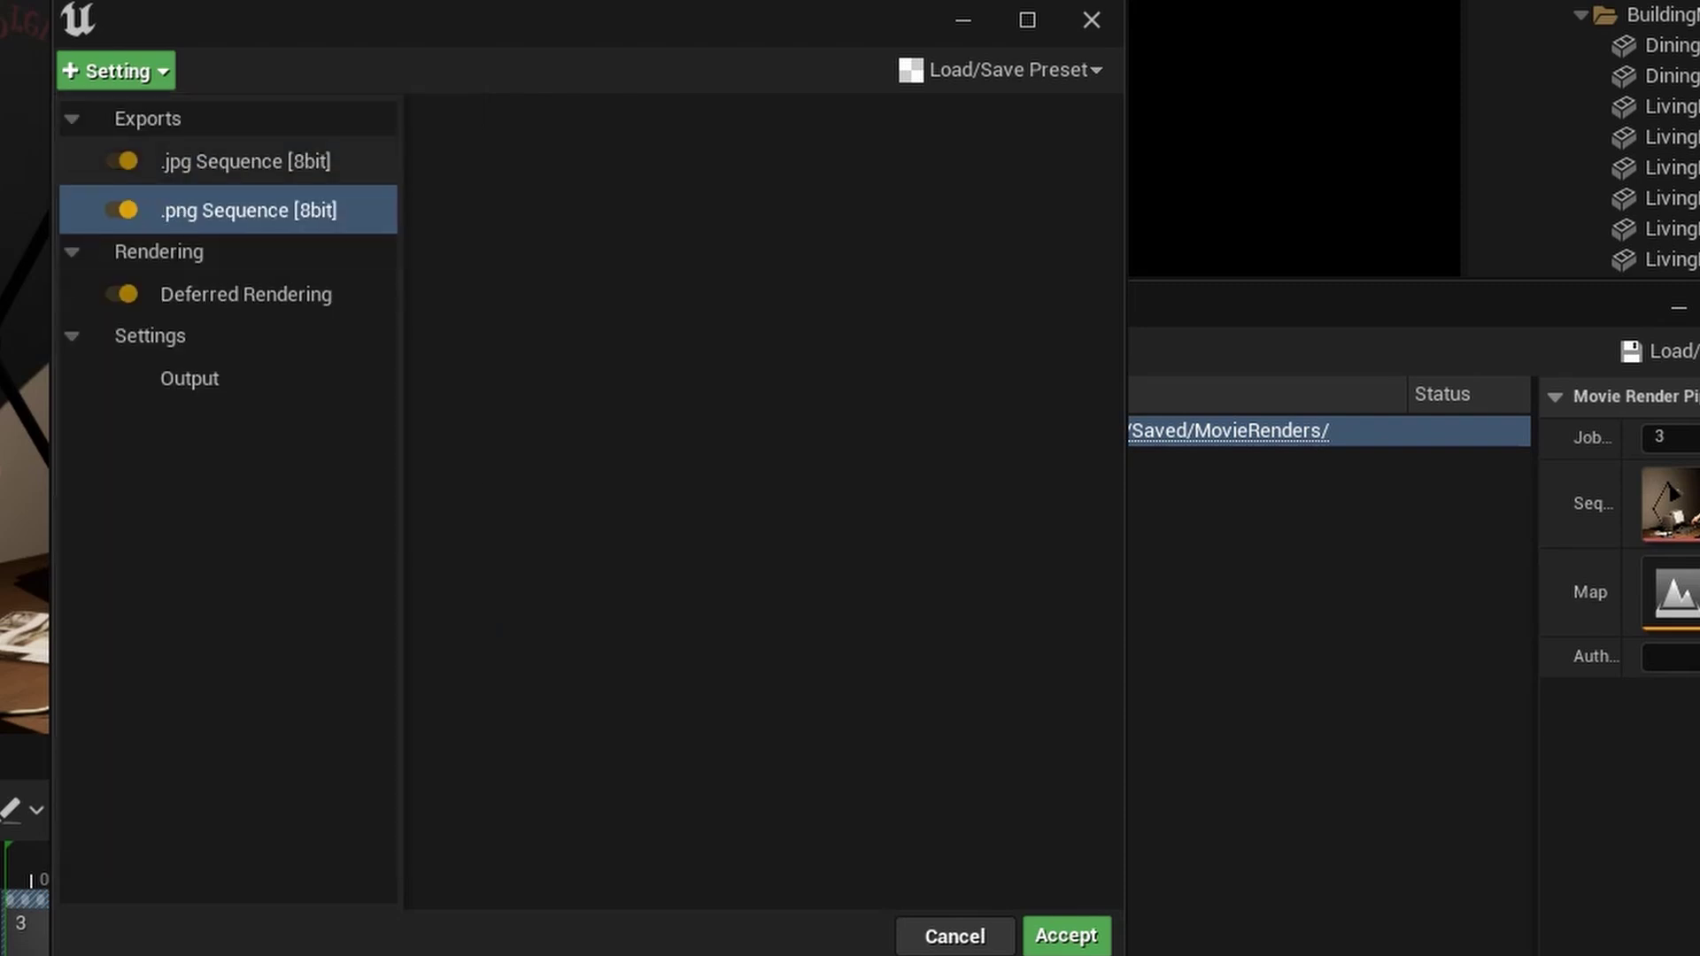
{"action": "left_click", "coordinate": [128, 161]}
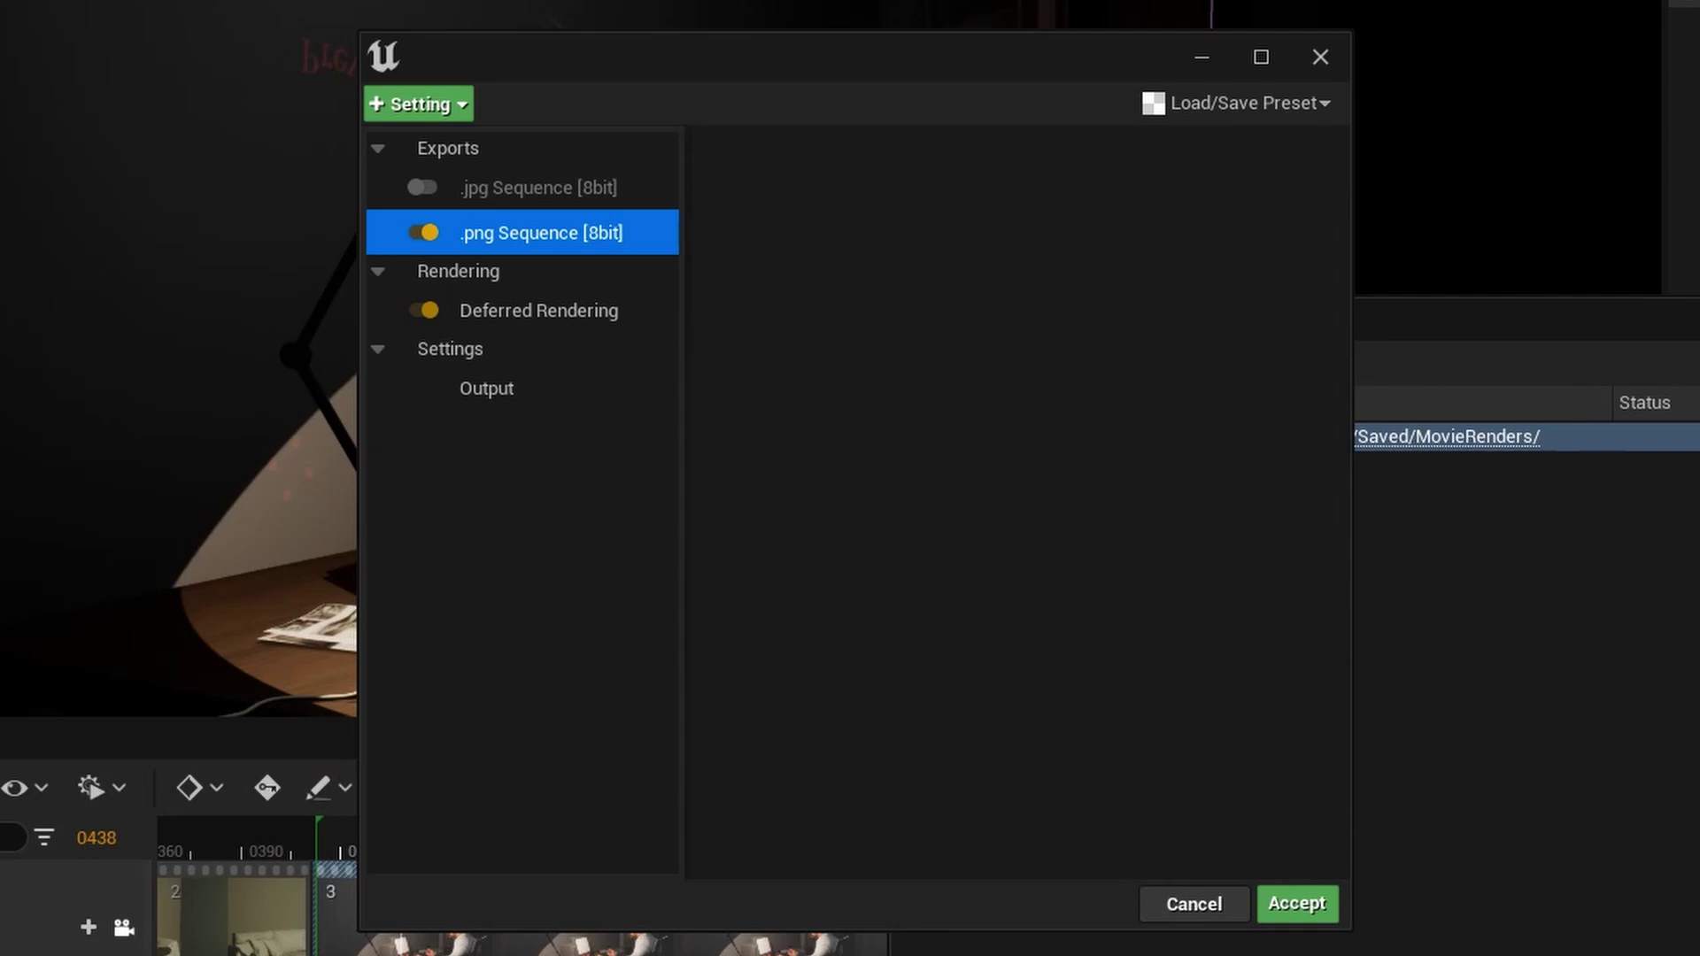
{"action": "left_click", "coordinate": [422, 186]}
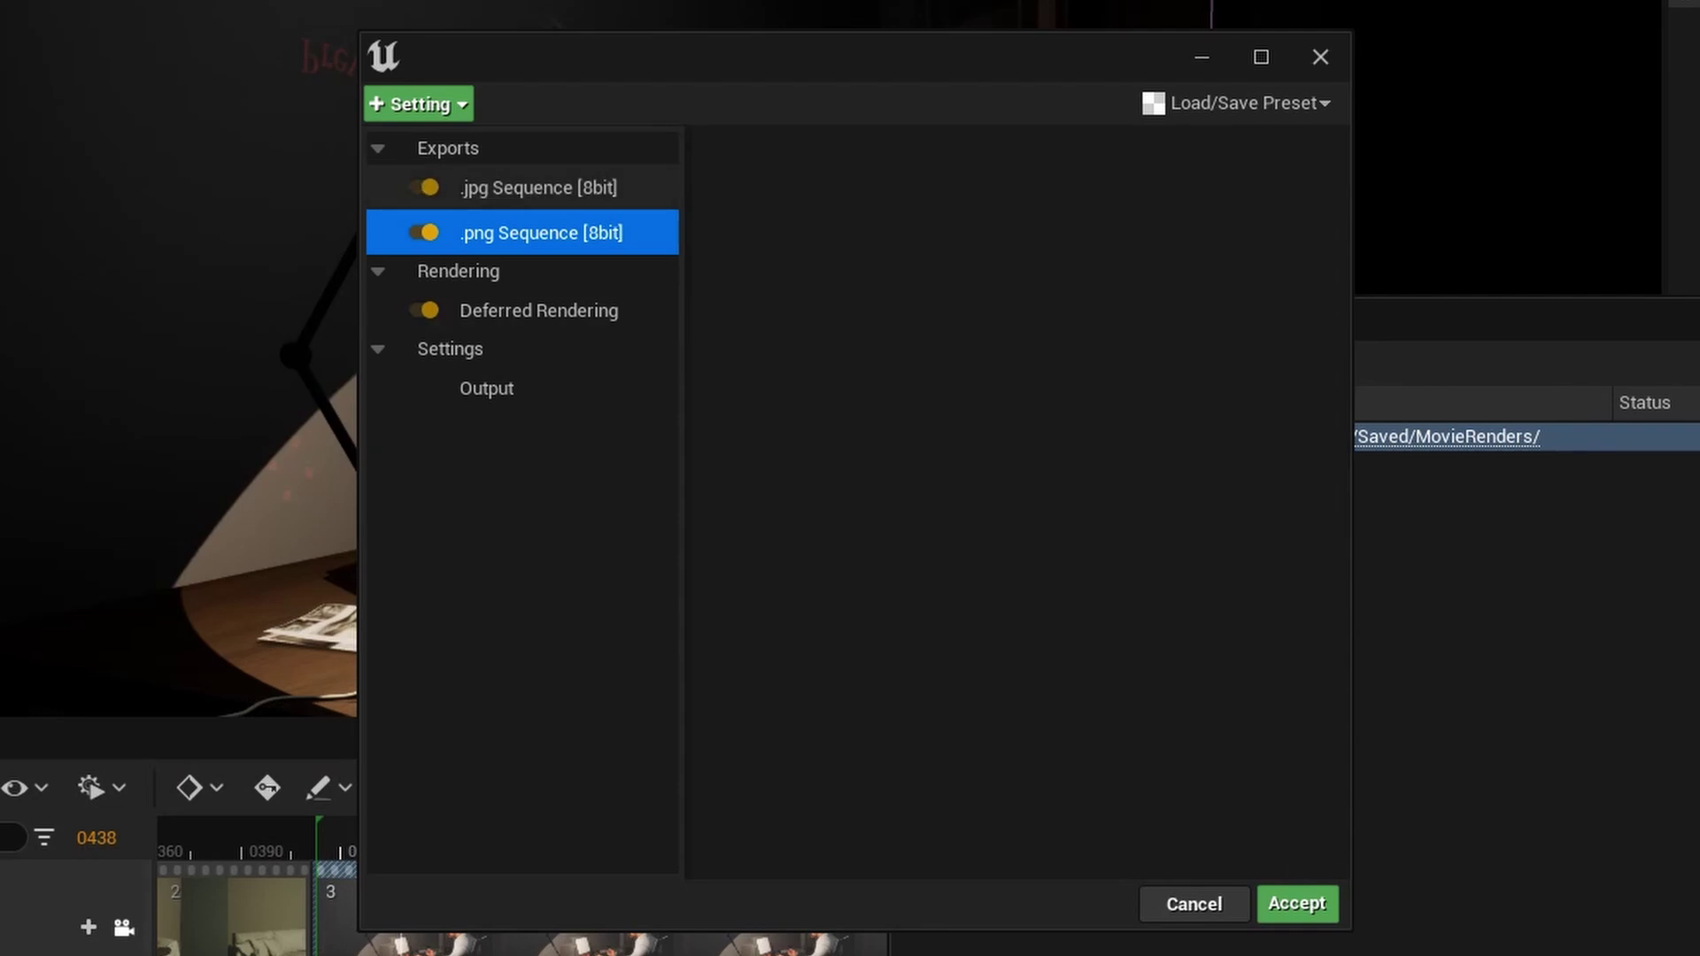
{"action": "left_click", "coordinate": [422, 188]}
Add Anti-aliasing settings with 16 temporal samples and 30-frame render and engine warm-ups.
{"action": "left_click", "coordinate": [417, 104]}
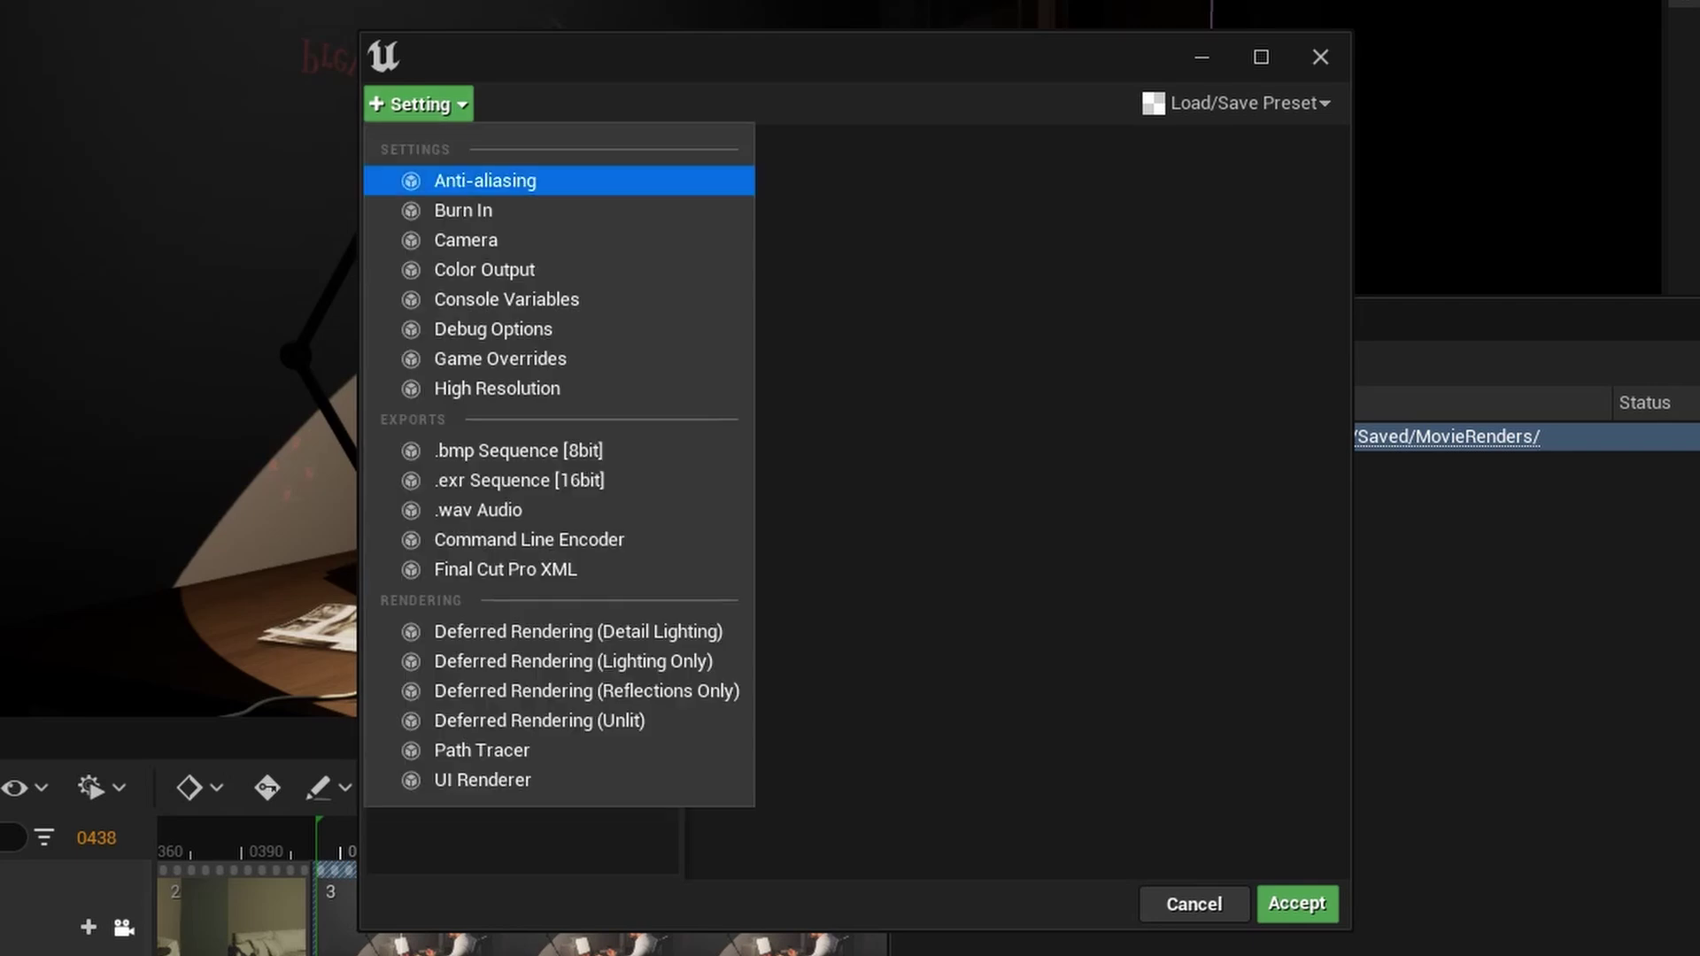
{"action": "left_click", "coordinate": [484, 182]}
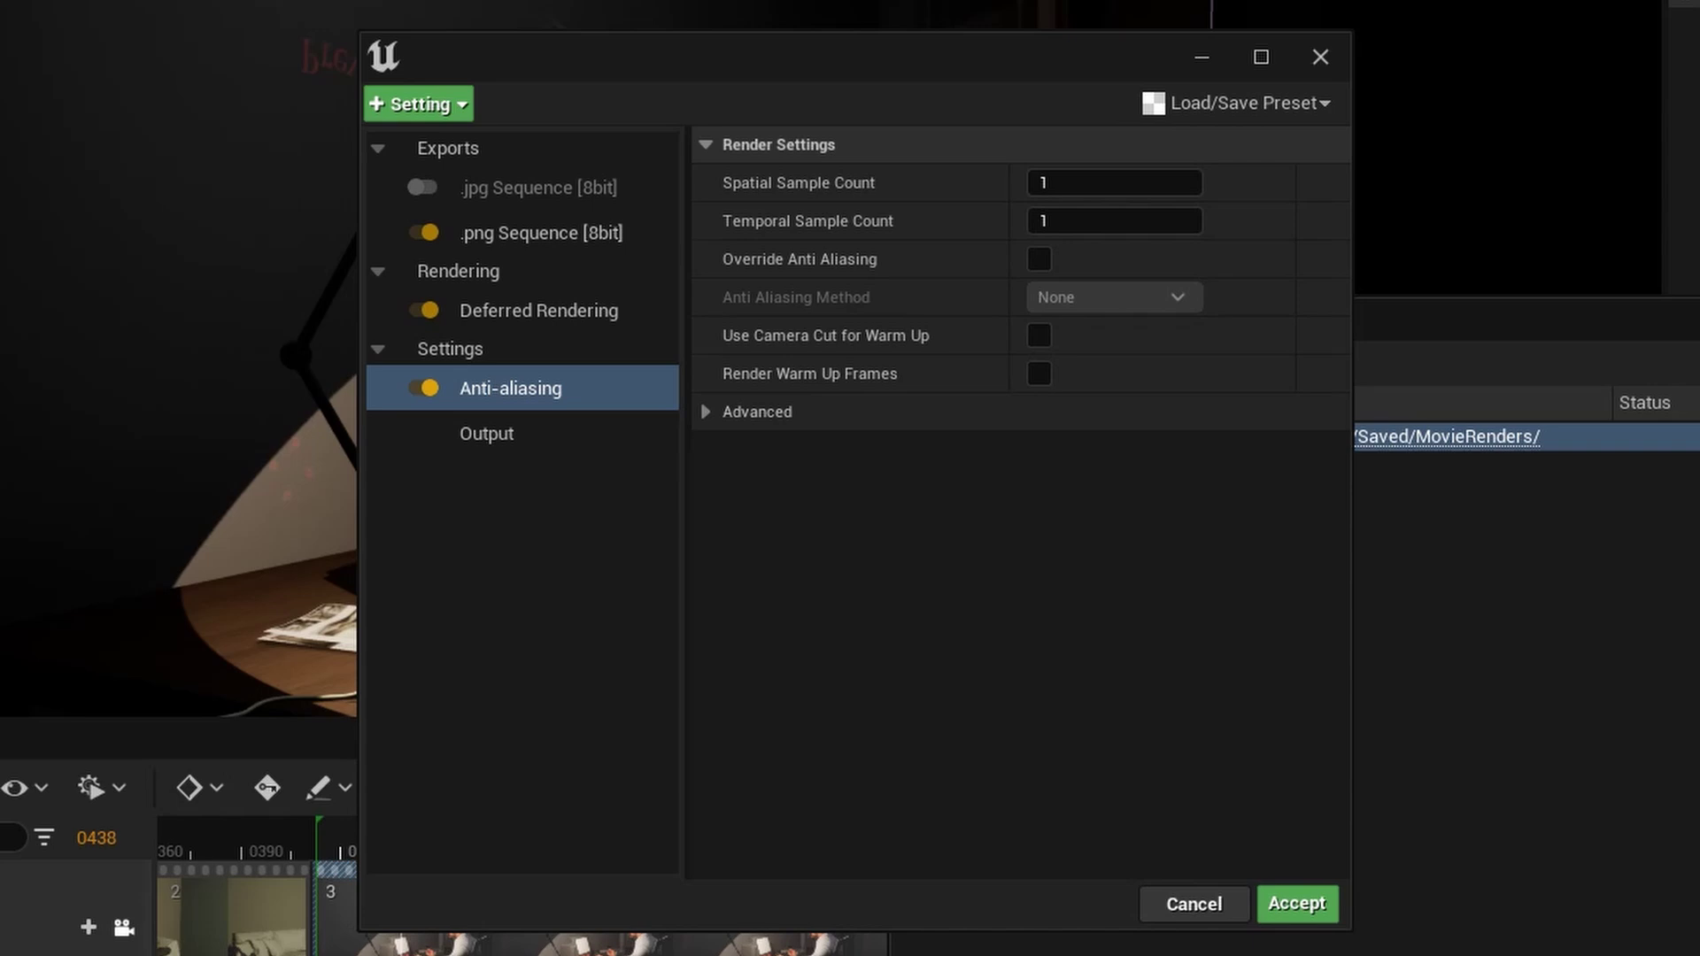
{"action": "double_click", "coordinate": [1113, 221]}
{"action": "type", "text": "6"}
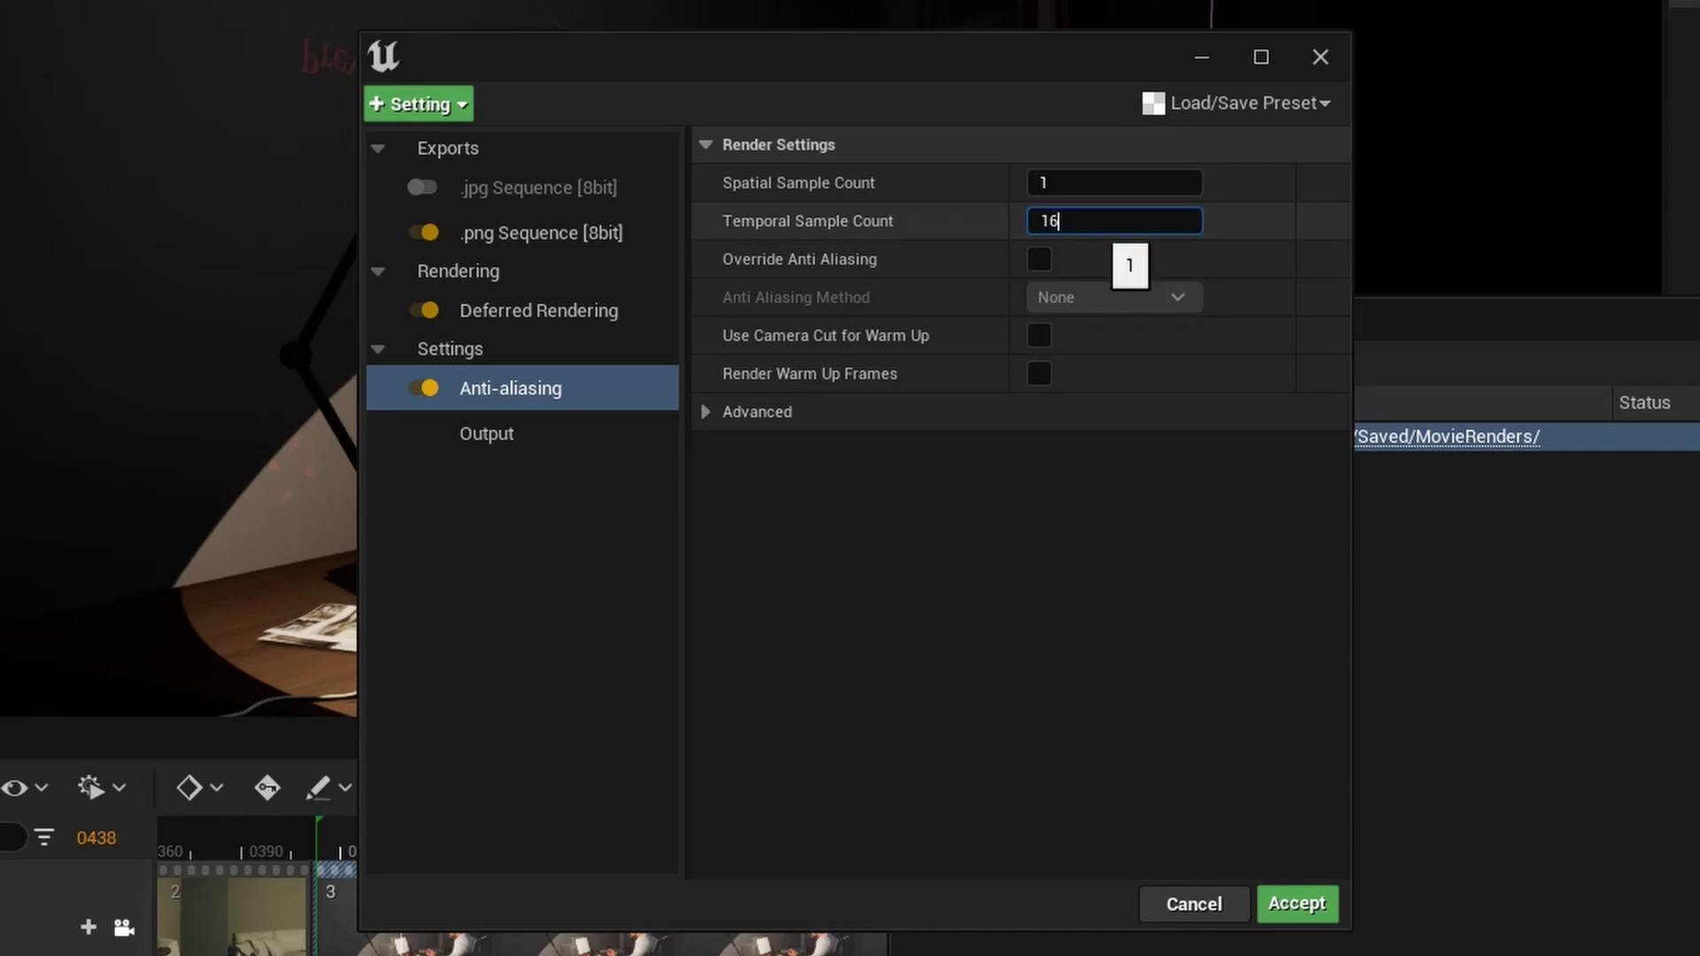
{"action": "key", "text": "Return"}
{"action": "left_click", "coordinate": [758, 411]}
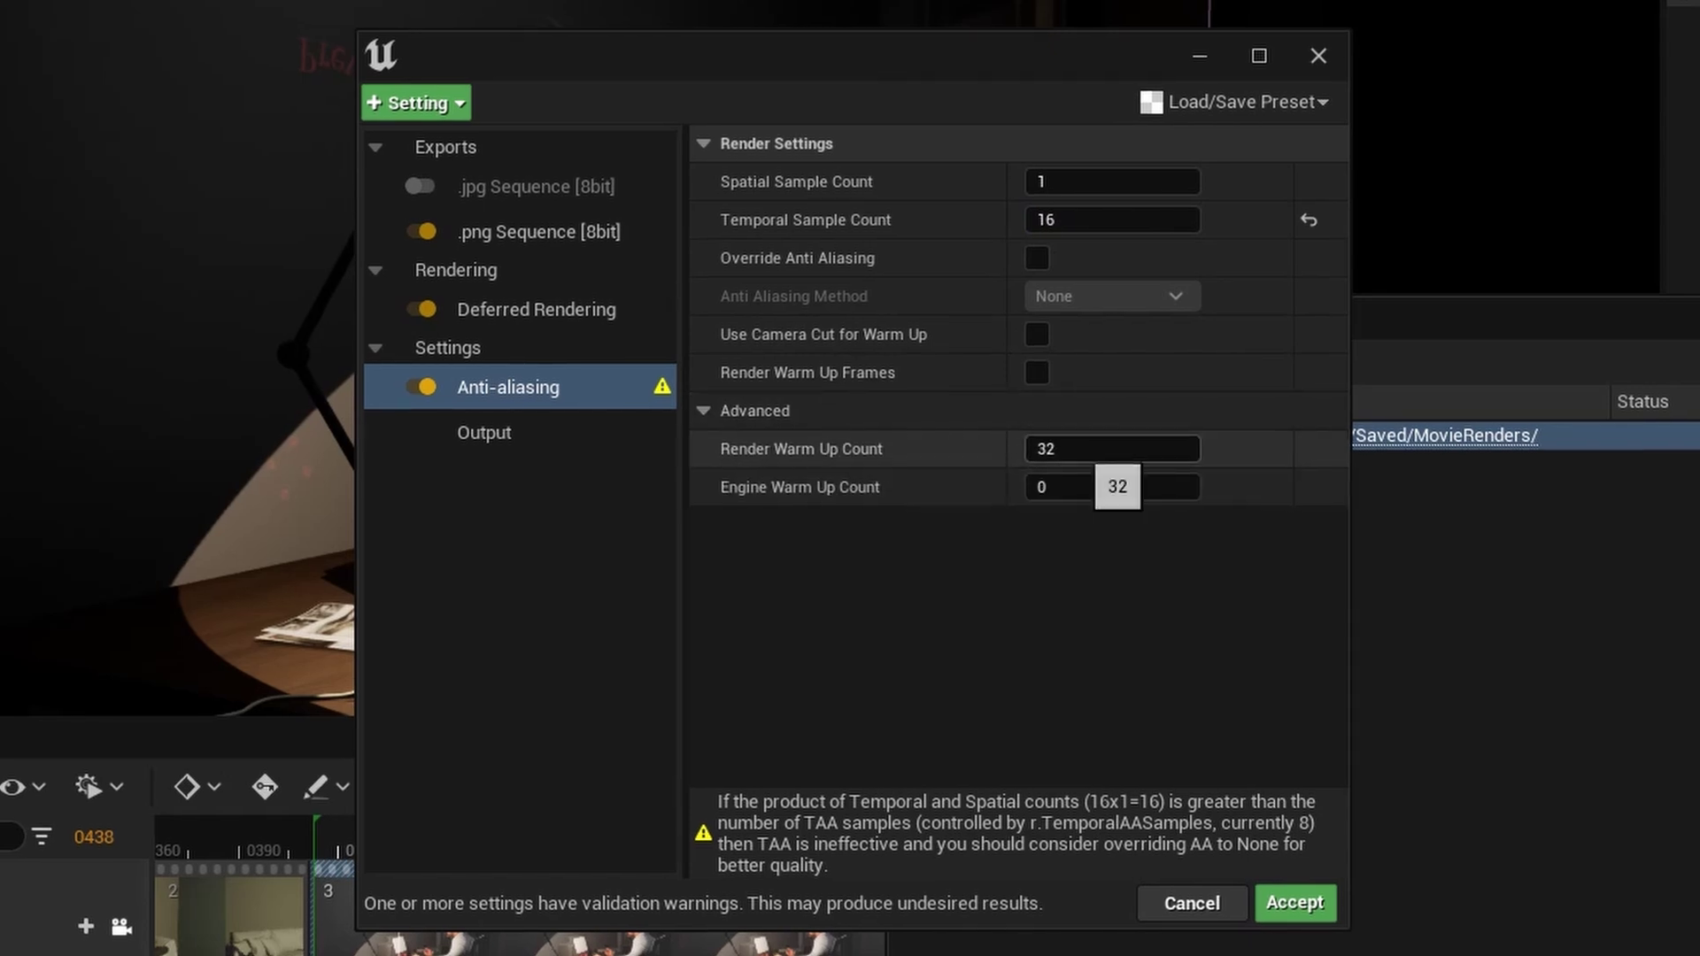
{"action": "double_click", "coordinate": [1112, 450]}
{"action": "type", "text": "30"}
{"action": "double_click", "coordinate": [1105, 485]}
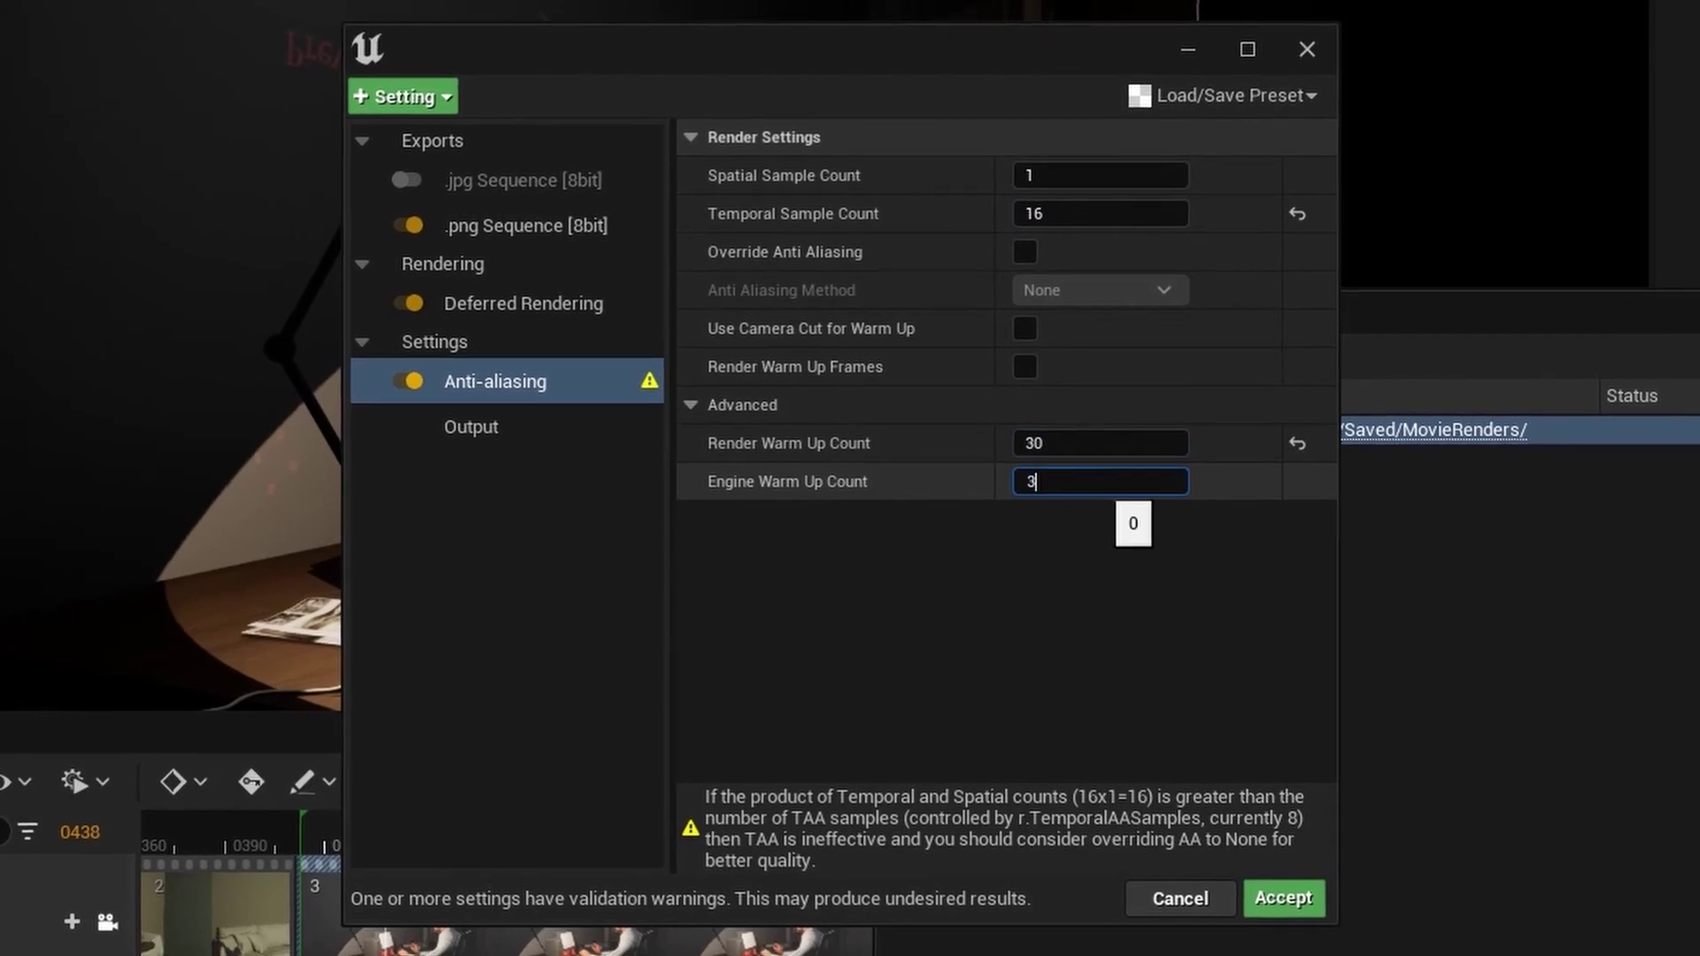
{"action": "type", "text": "30"}
{"action": "key", "text": "Return"}
Raise temporal samples to 64 and both warm-up counts to 120.
{"action": "double_click", "coordinate": [1117, 218]}
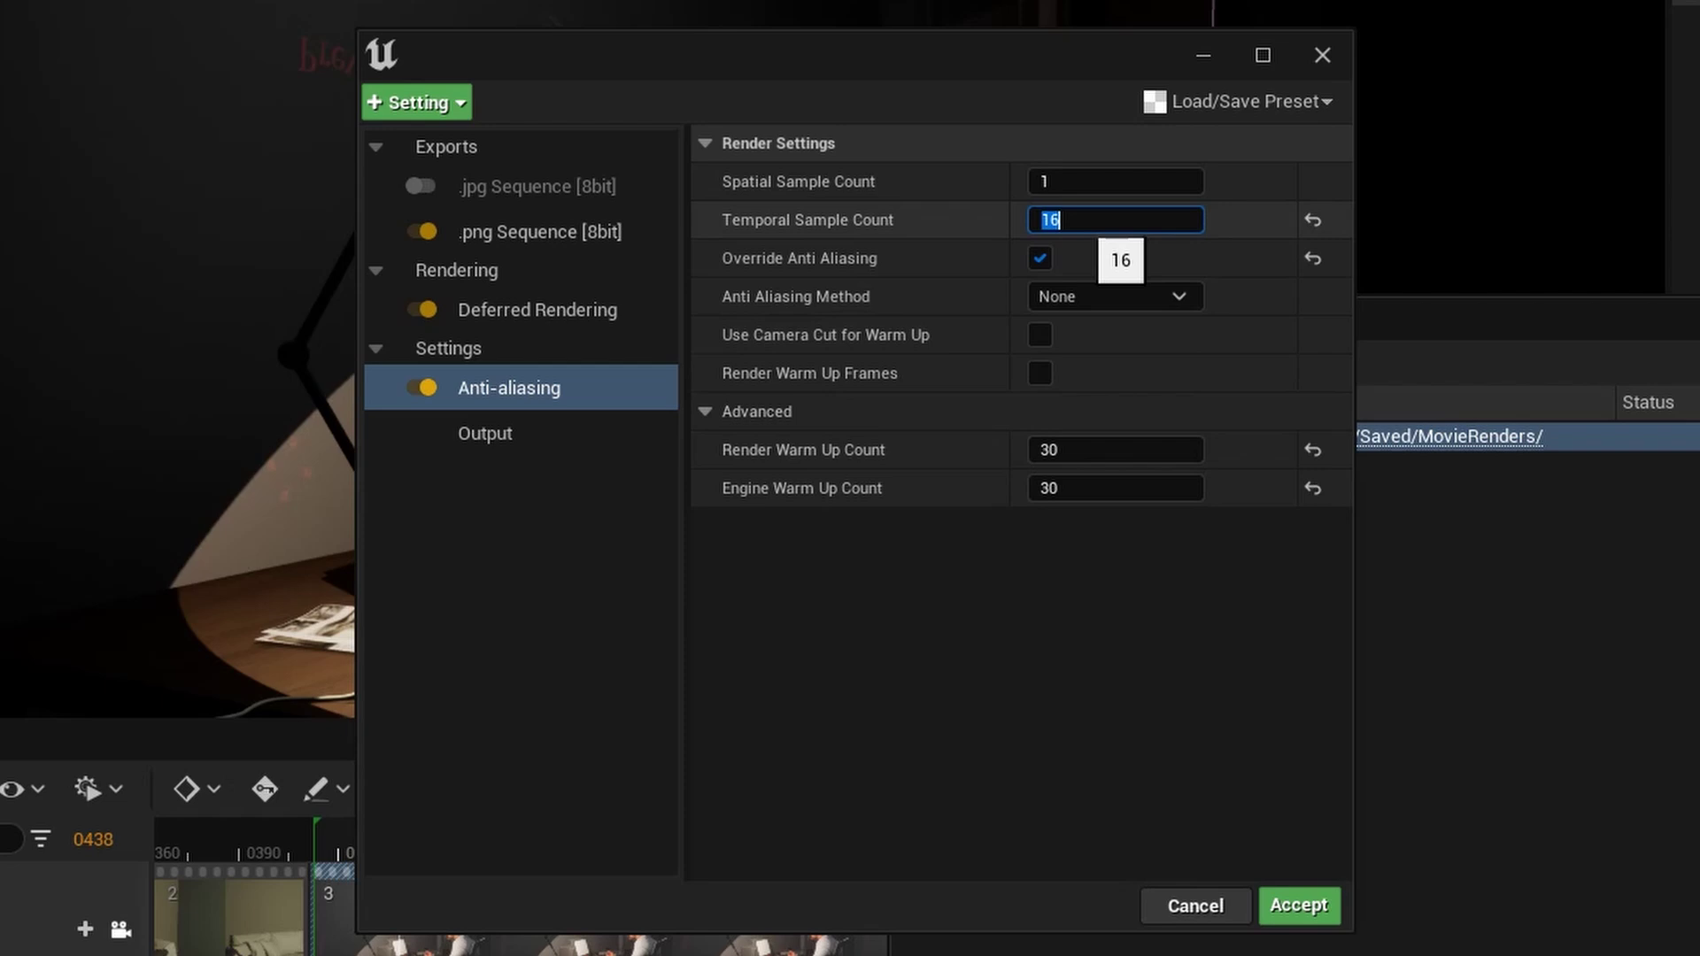
{"action": "type", "text": "64"}
{"action": "double_click", "coordinate": [1115, 449]}
{"action": "type", "text": "120"}
{"action": "double_click", "coordinate": [1116, 488]}
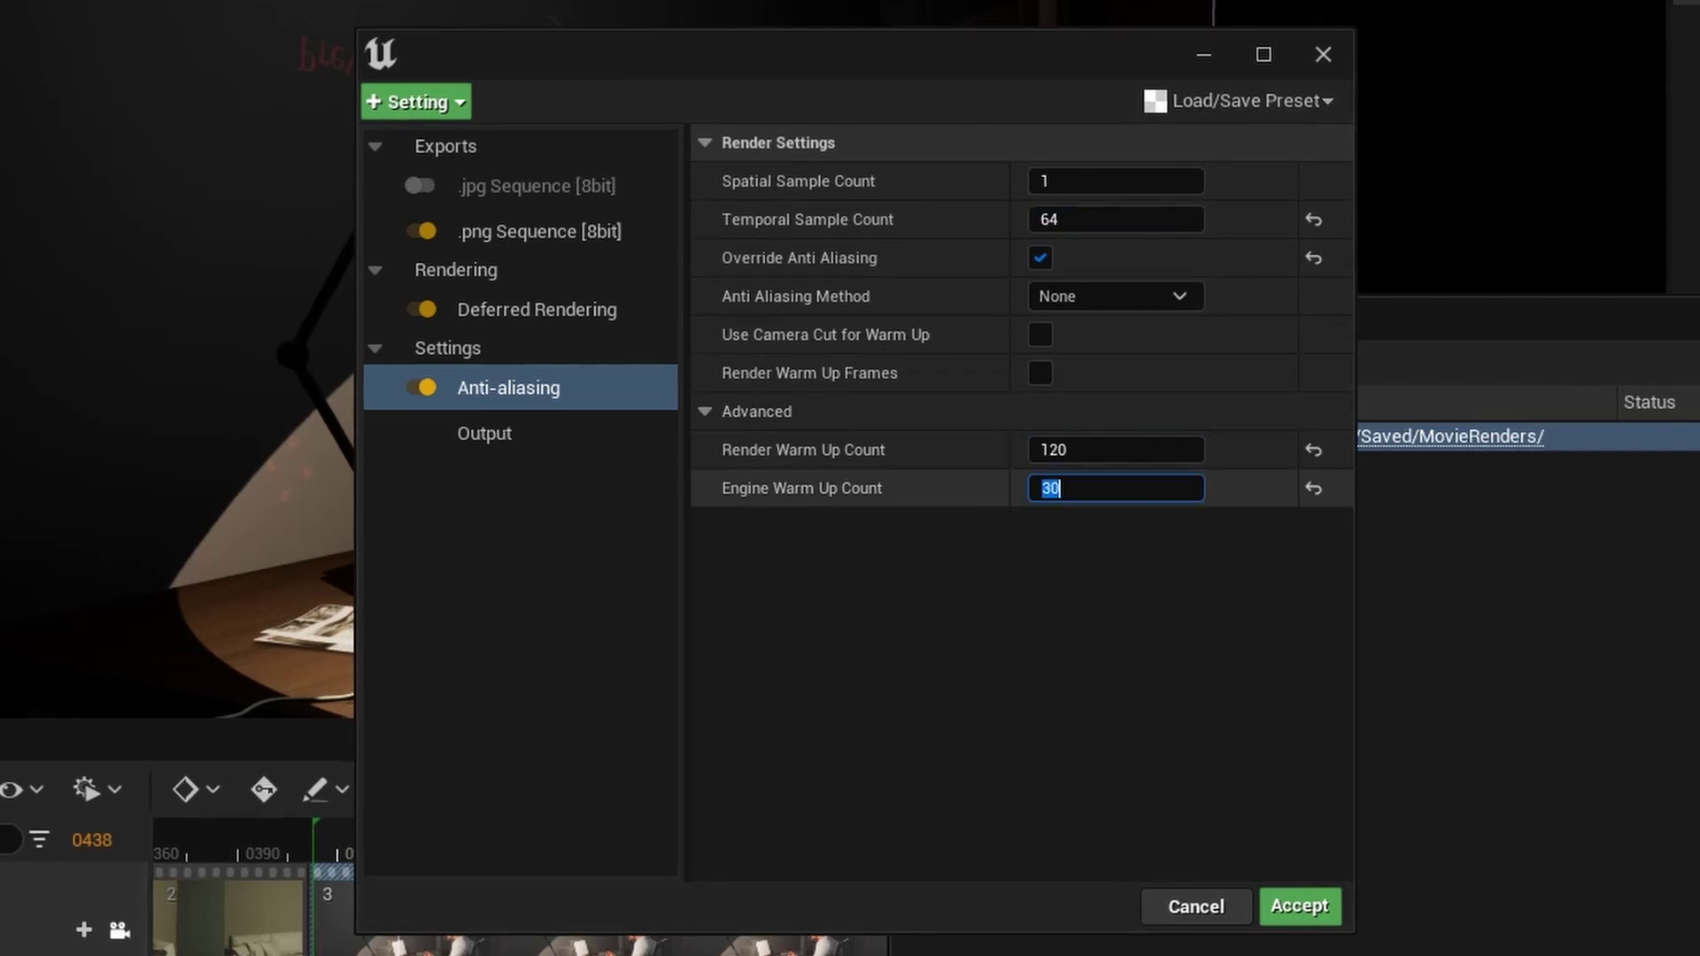
{"action": "type", "text": "120"}
{"action": "key", "text": "Return"}
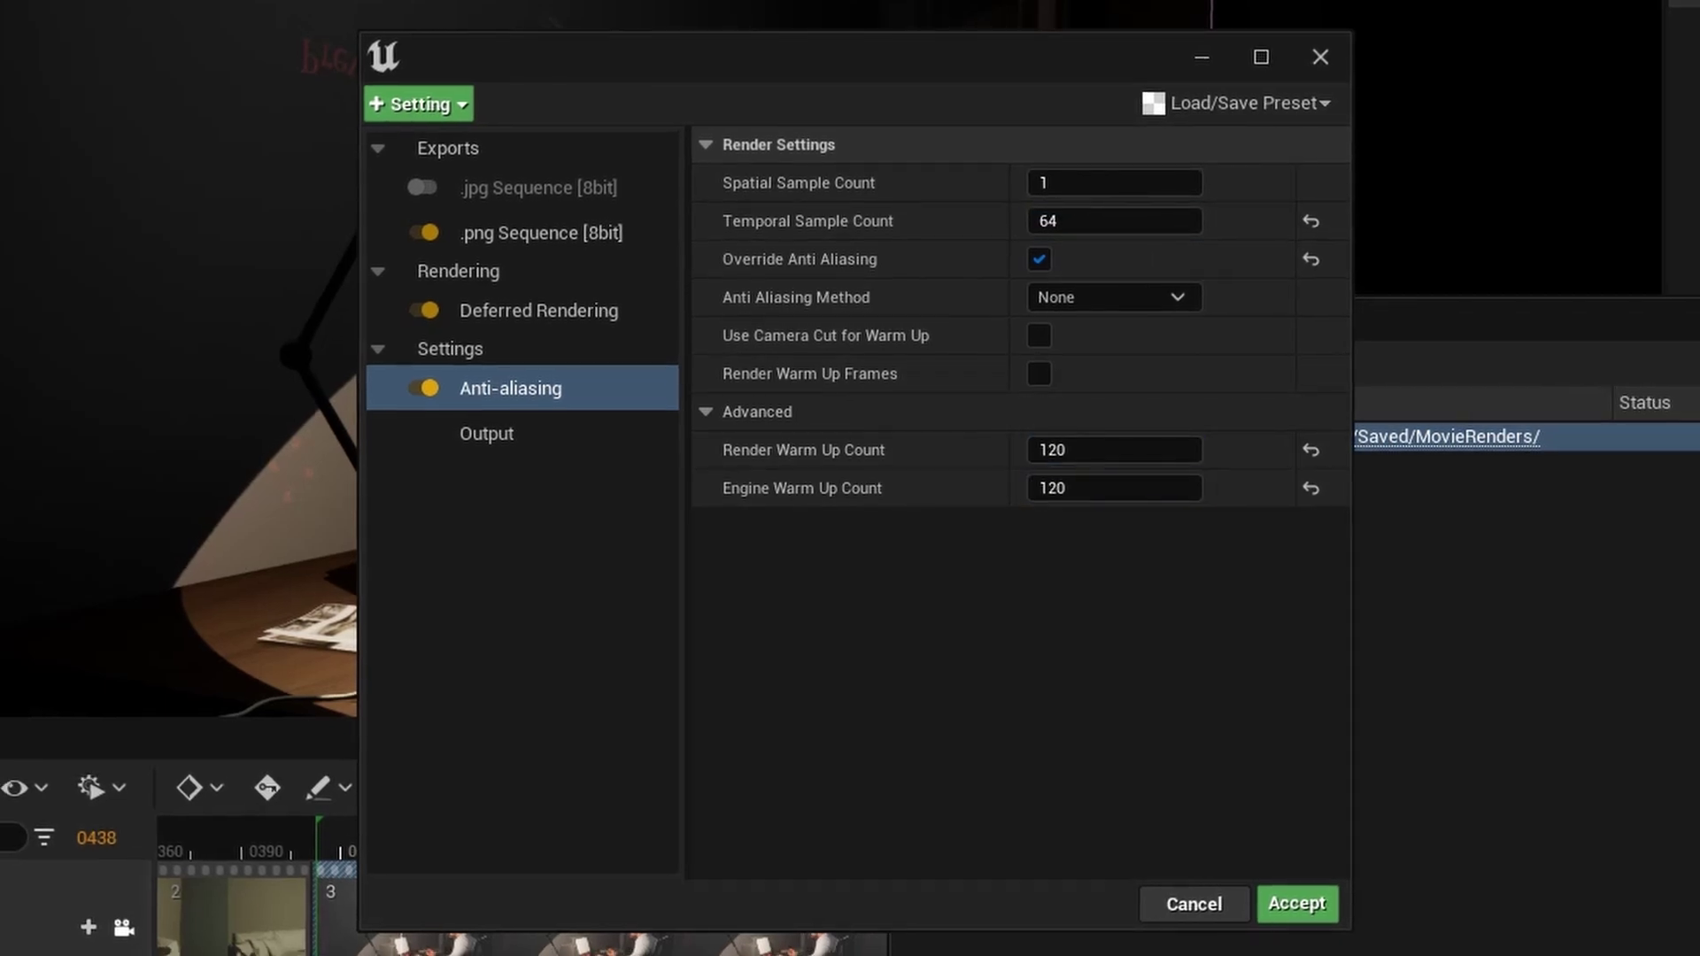
Add a Console Variables setting to the job with one empty variable entry.
{"action": "left_click", "coordinate": [419, 104]}
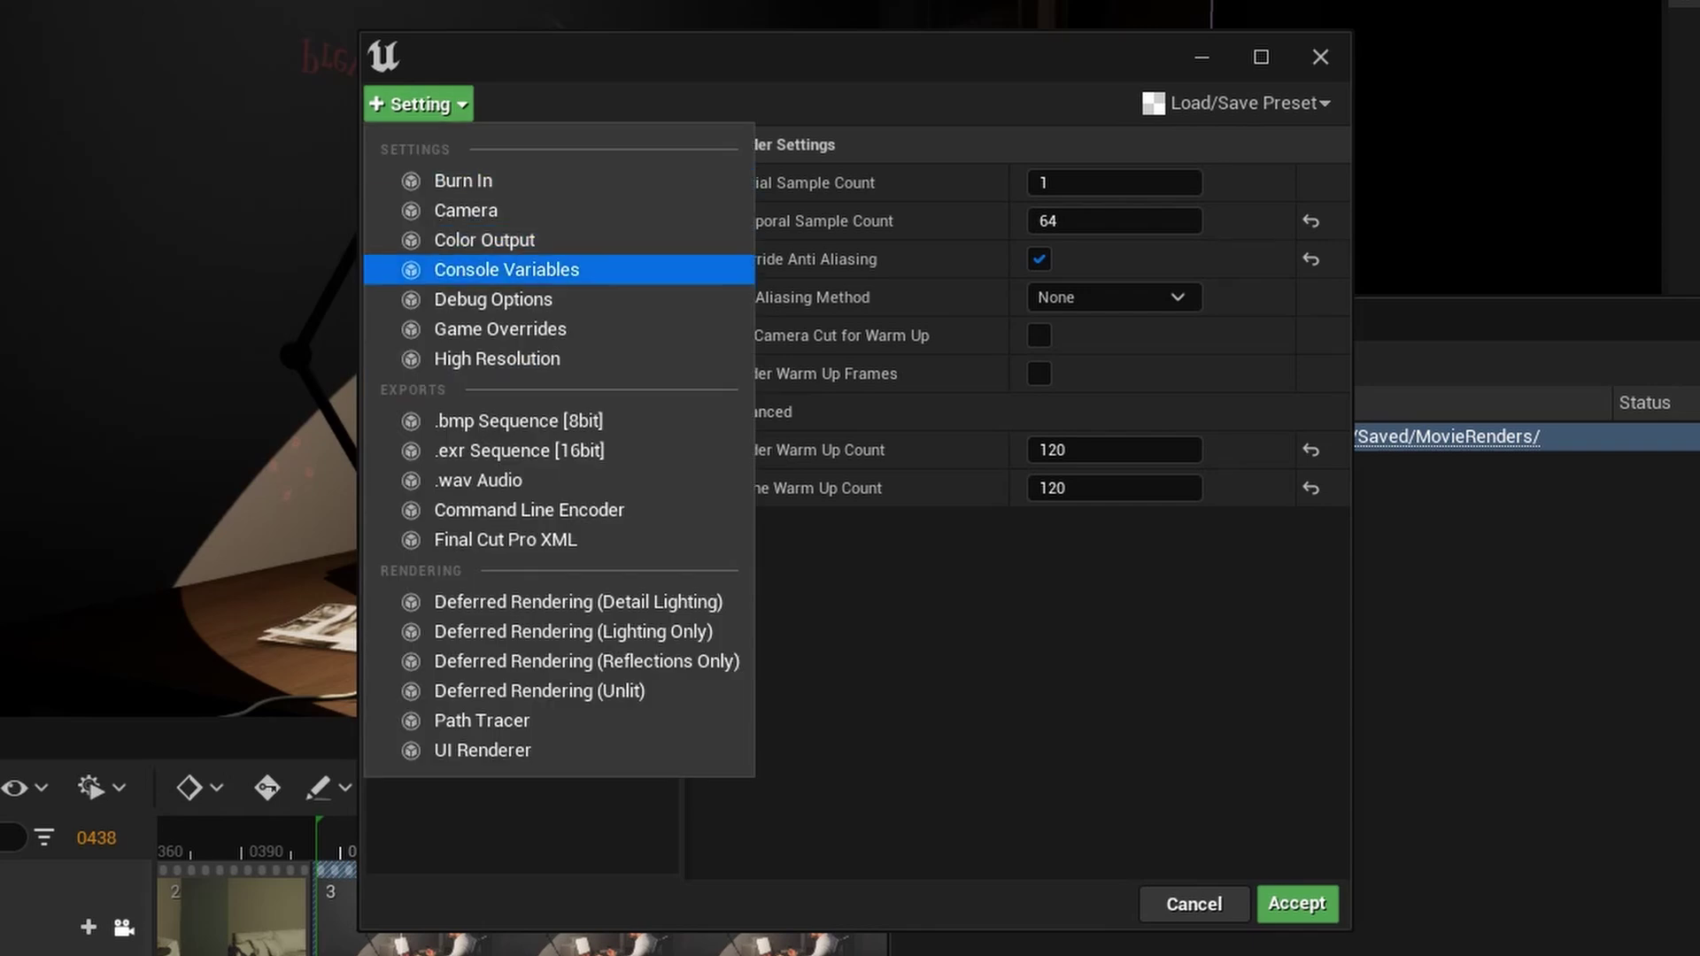
{"action": "left_click", "coordinate": [506, 268]}
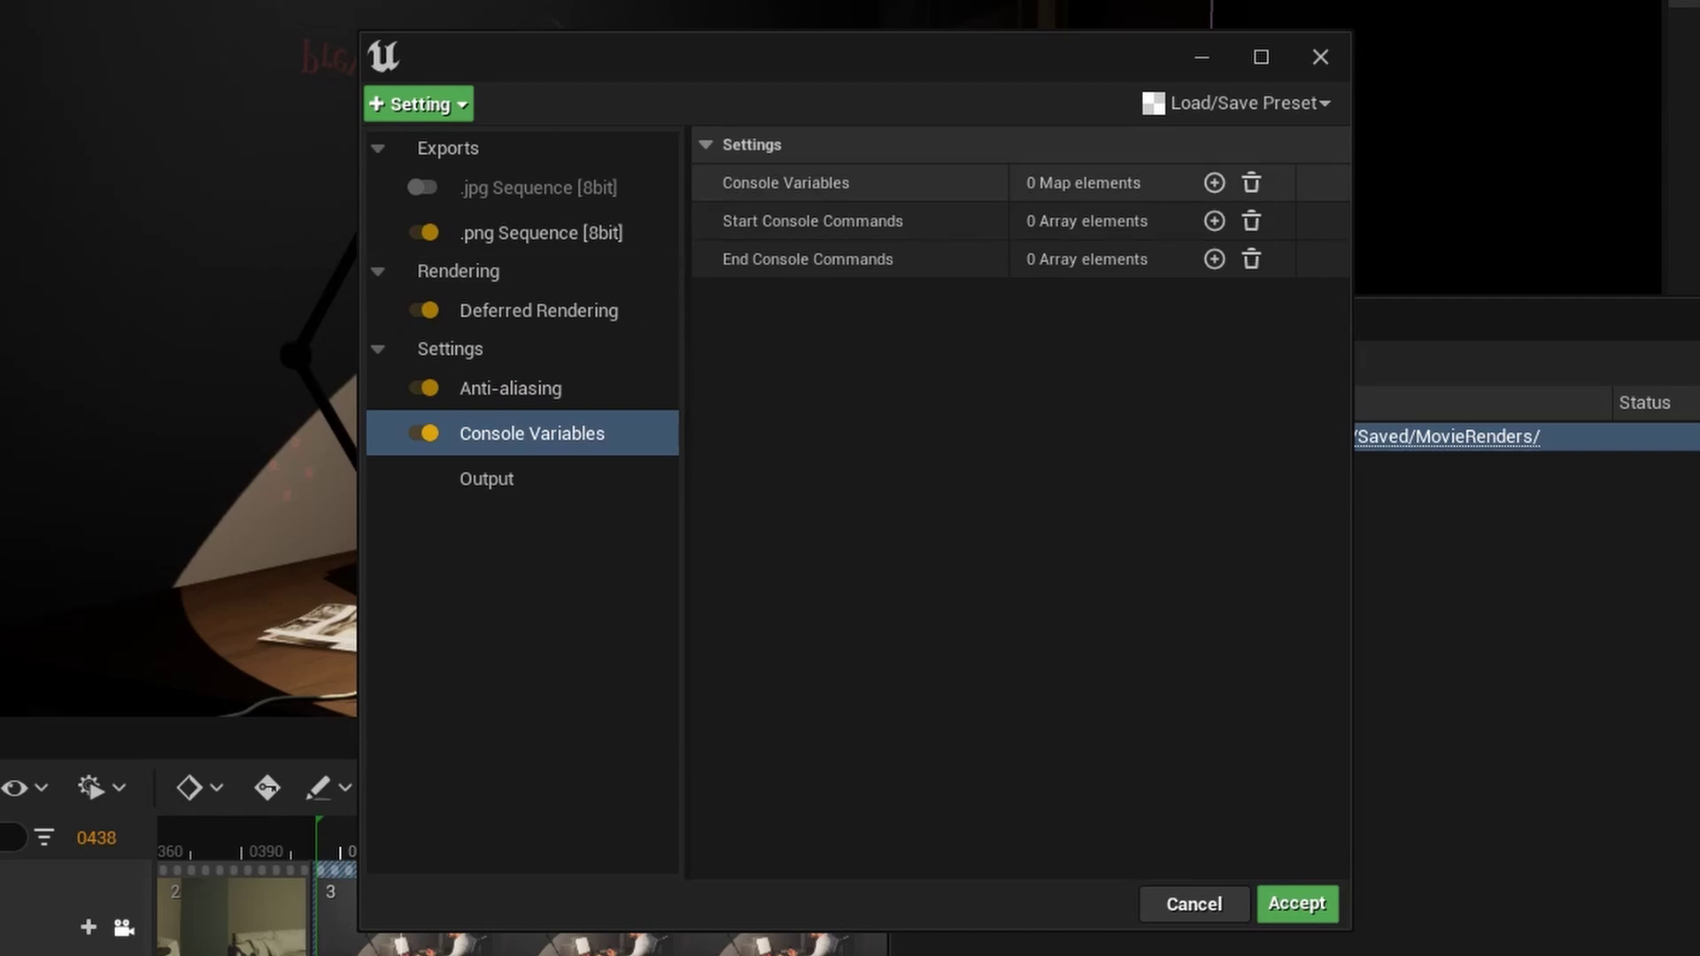
{"action": "left_click", "coordinate": [1214, 182]}
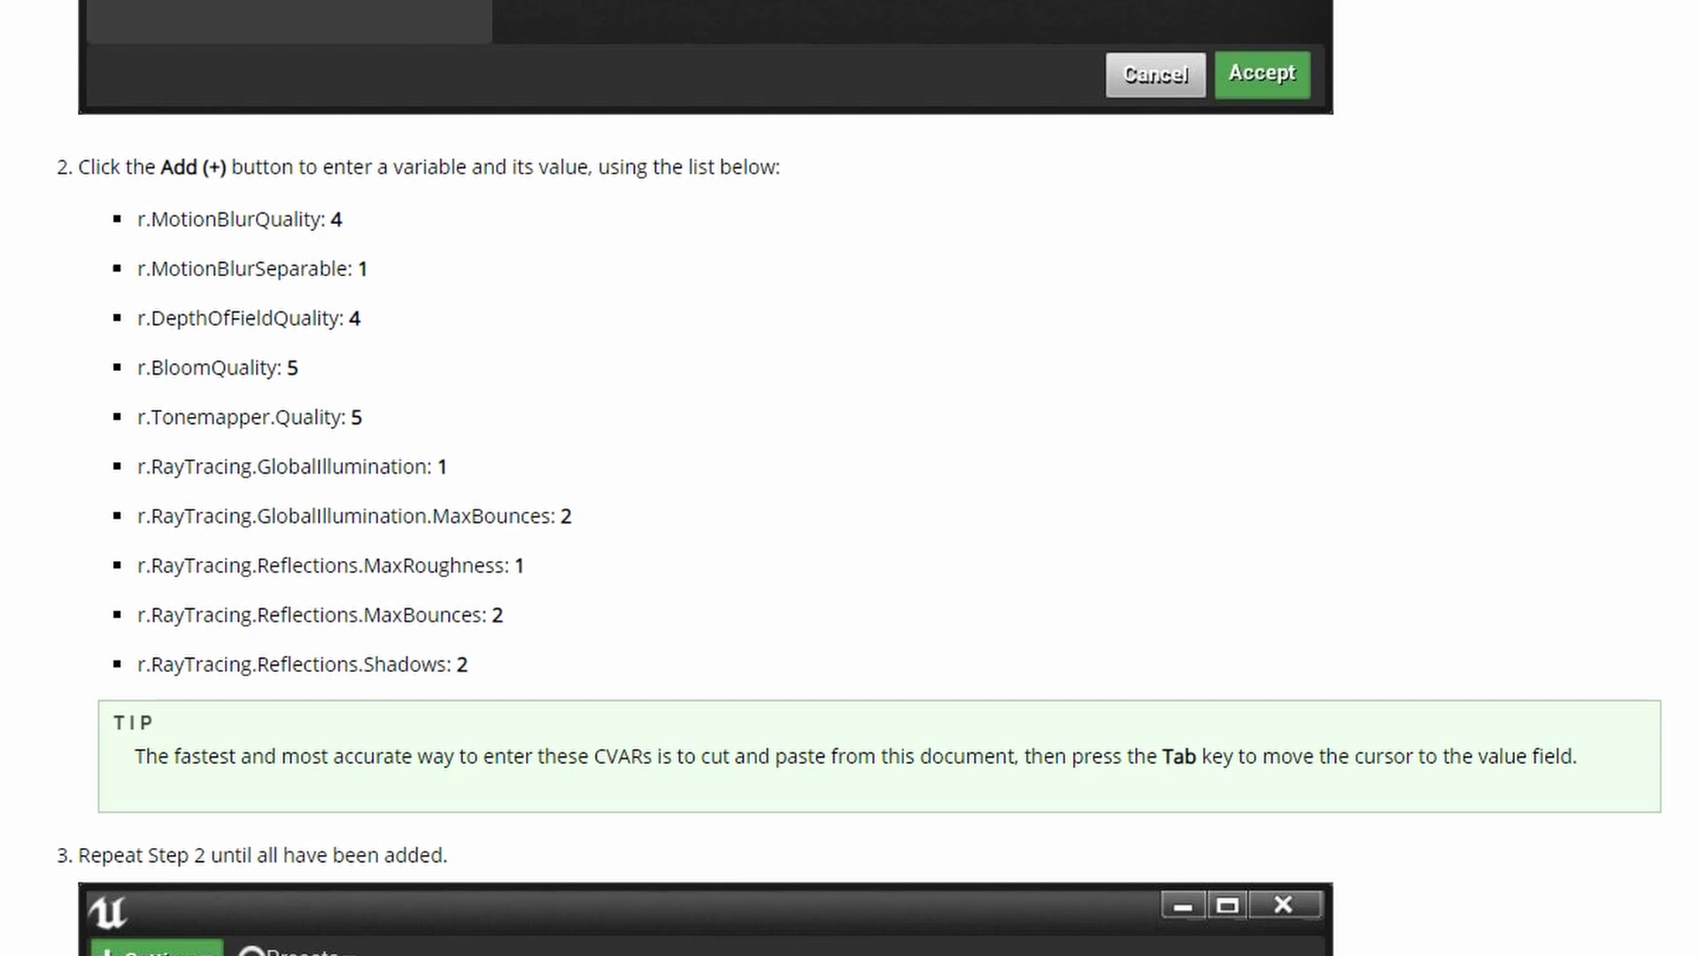
Copy r.MotionBlurQuality from the docs into the first console variable with value 4.
{"action": "left_click_drag", "start_coordinate": [138, 219], "coordinate": [319, 219]}
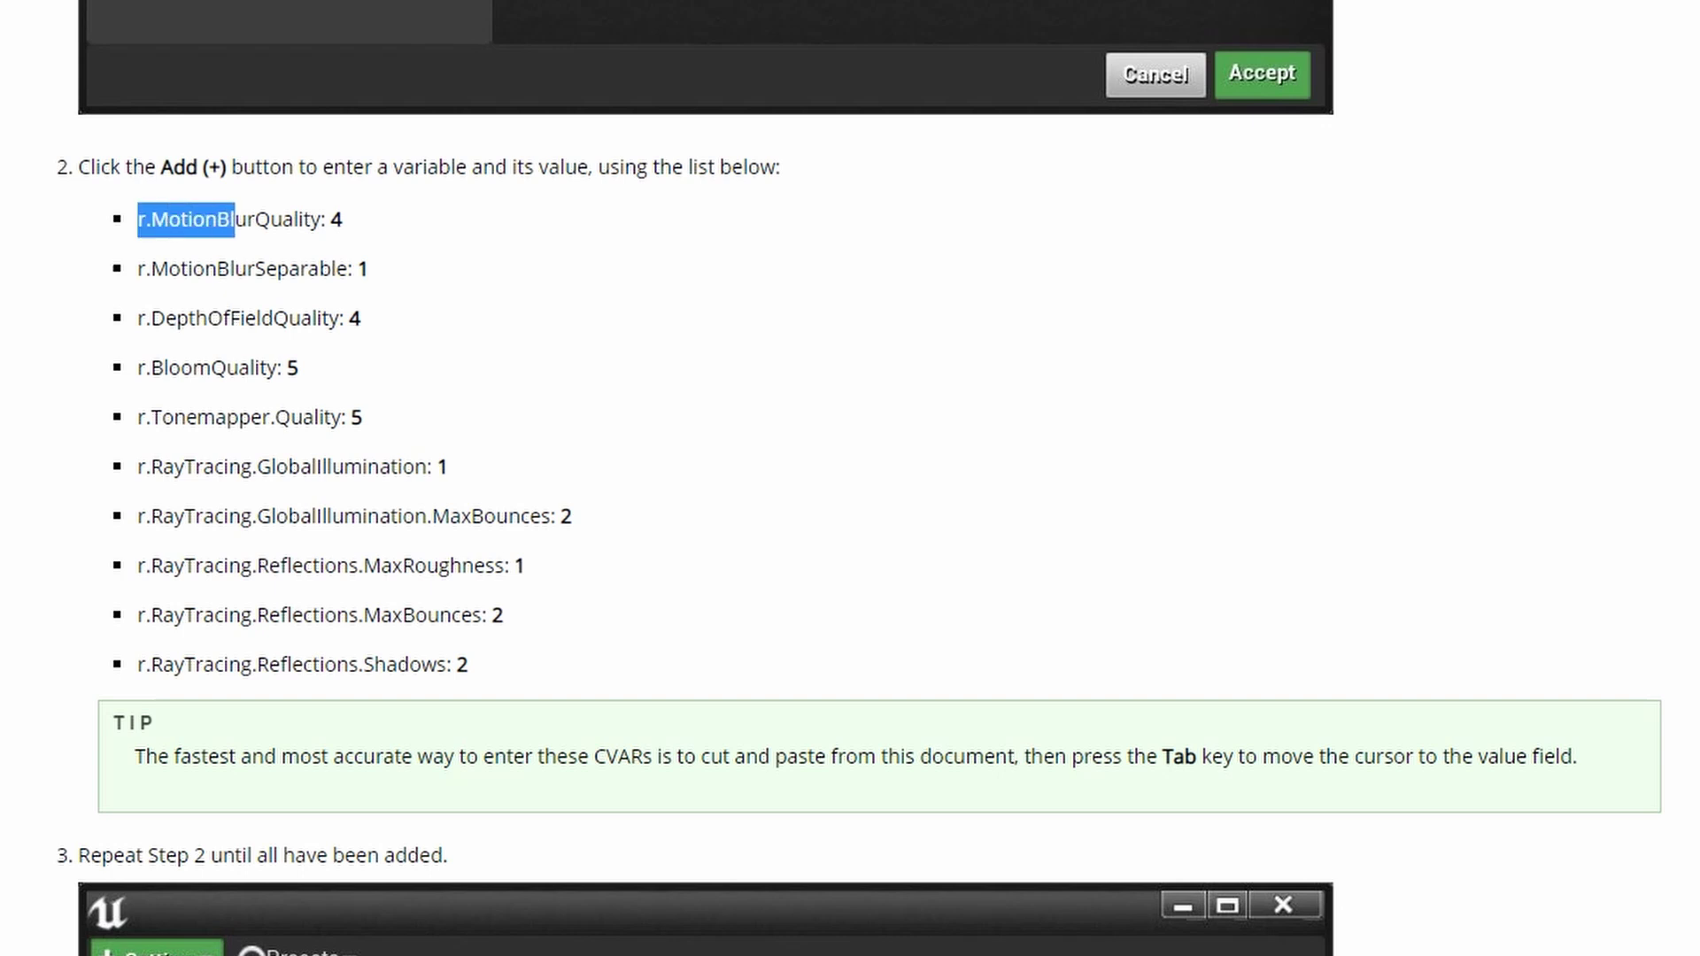
{"action": "key", "text": "ctrl+c"}
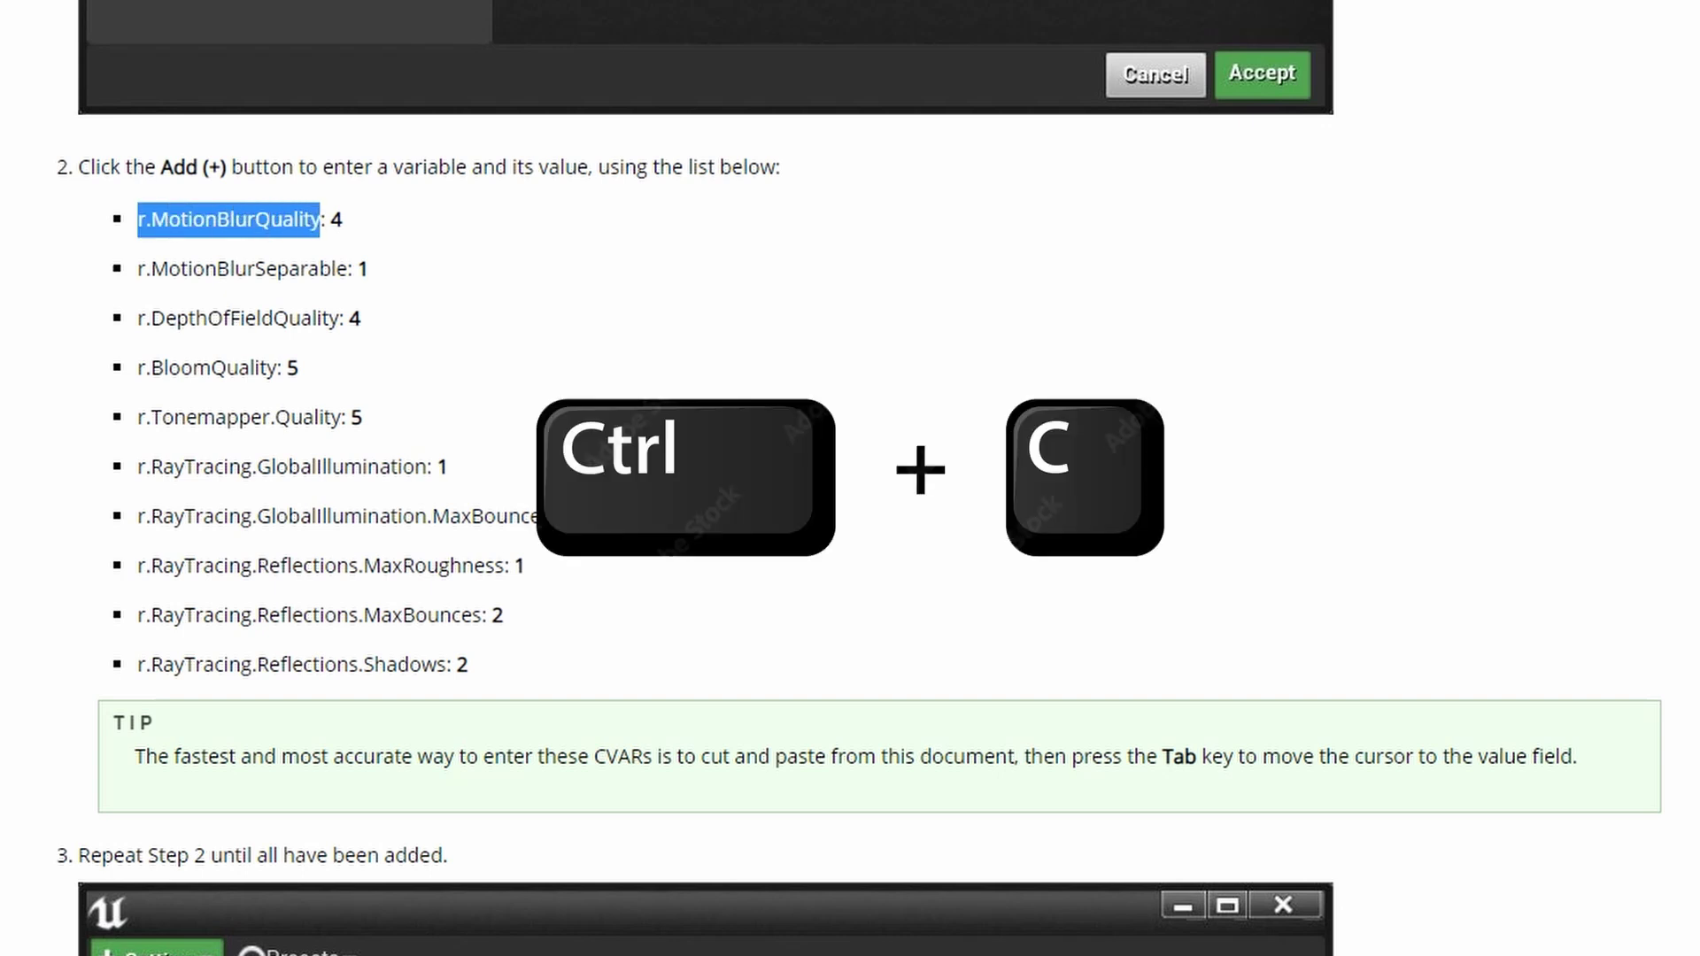
{"action": "key", "text": "alt+Tab"}
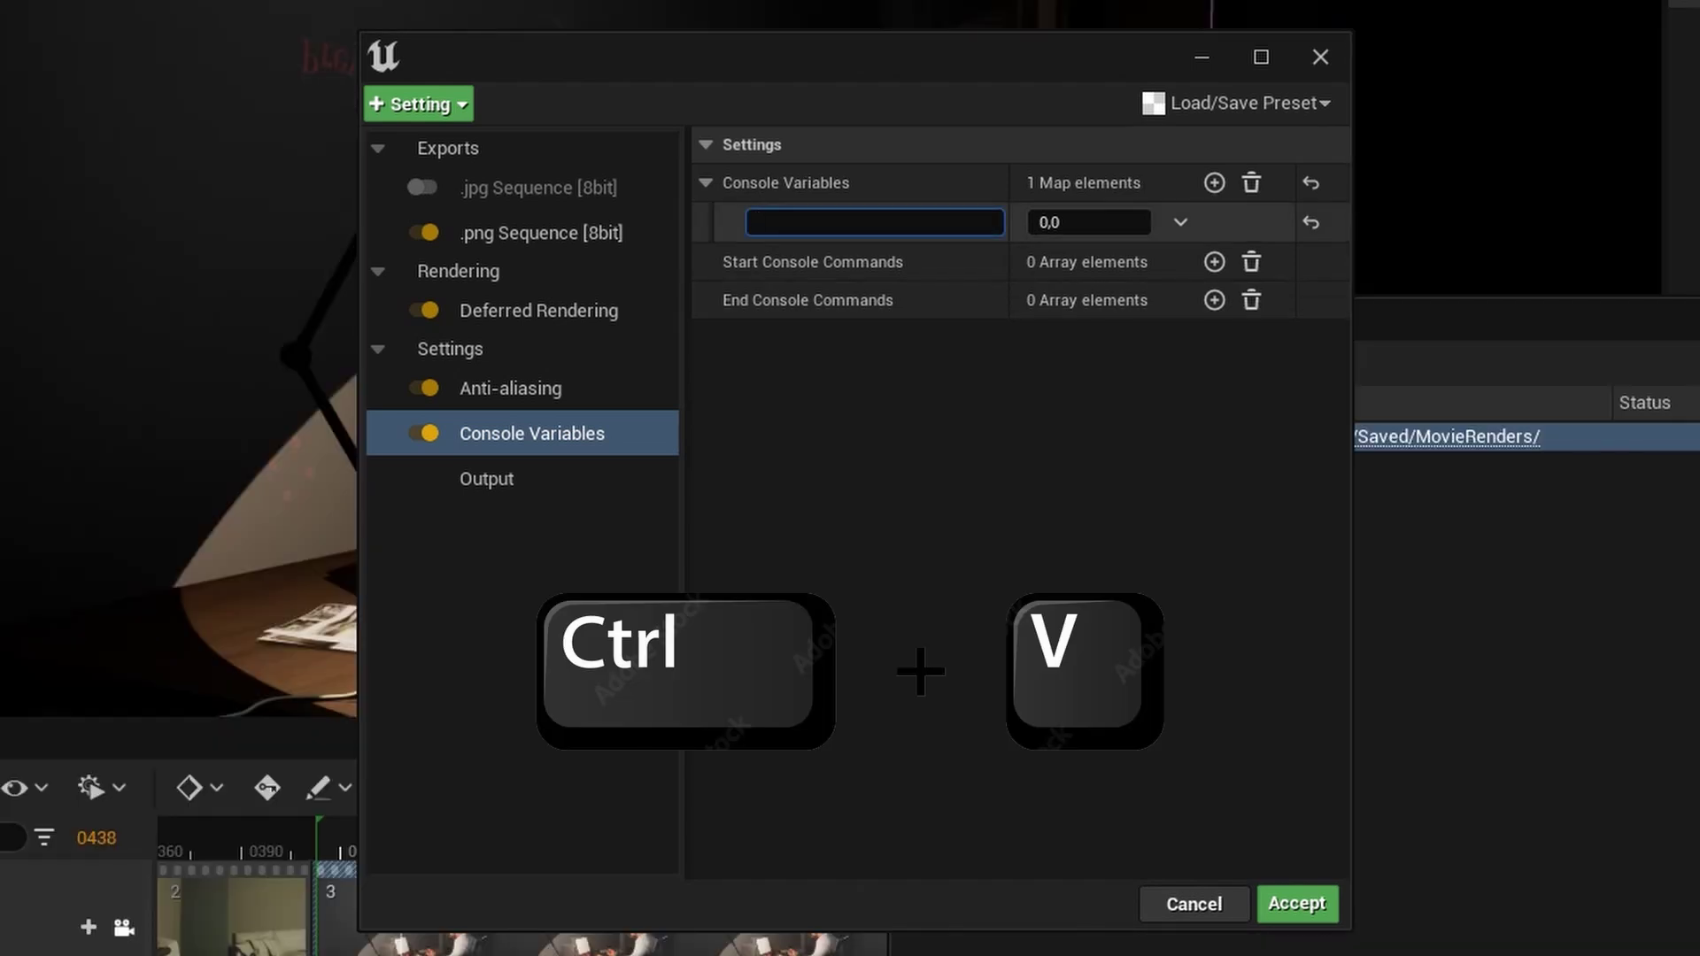
{"action": "key", "text": "ctrl+v"}
{"action": "left_click", "coordinate": [1086, 222]}
{"action": "type", "text": "4"}
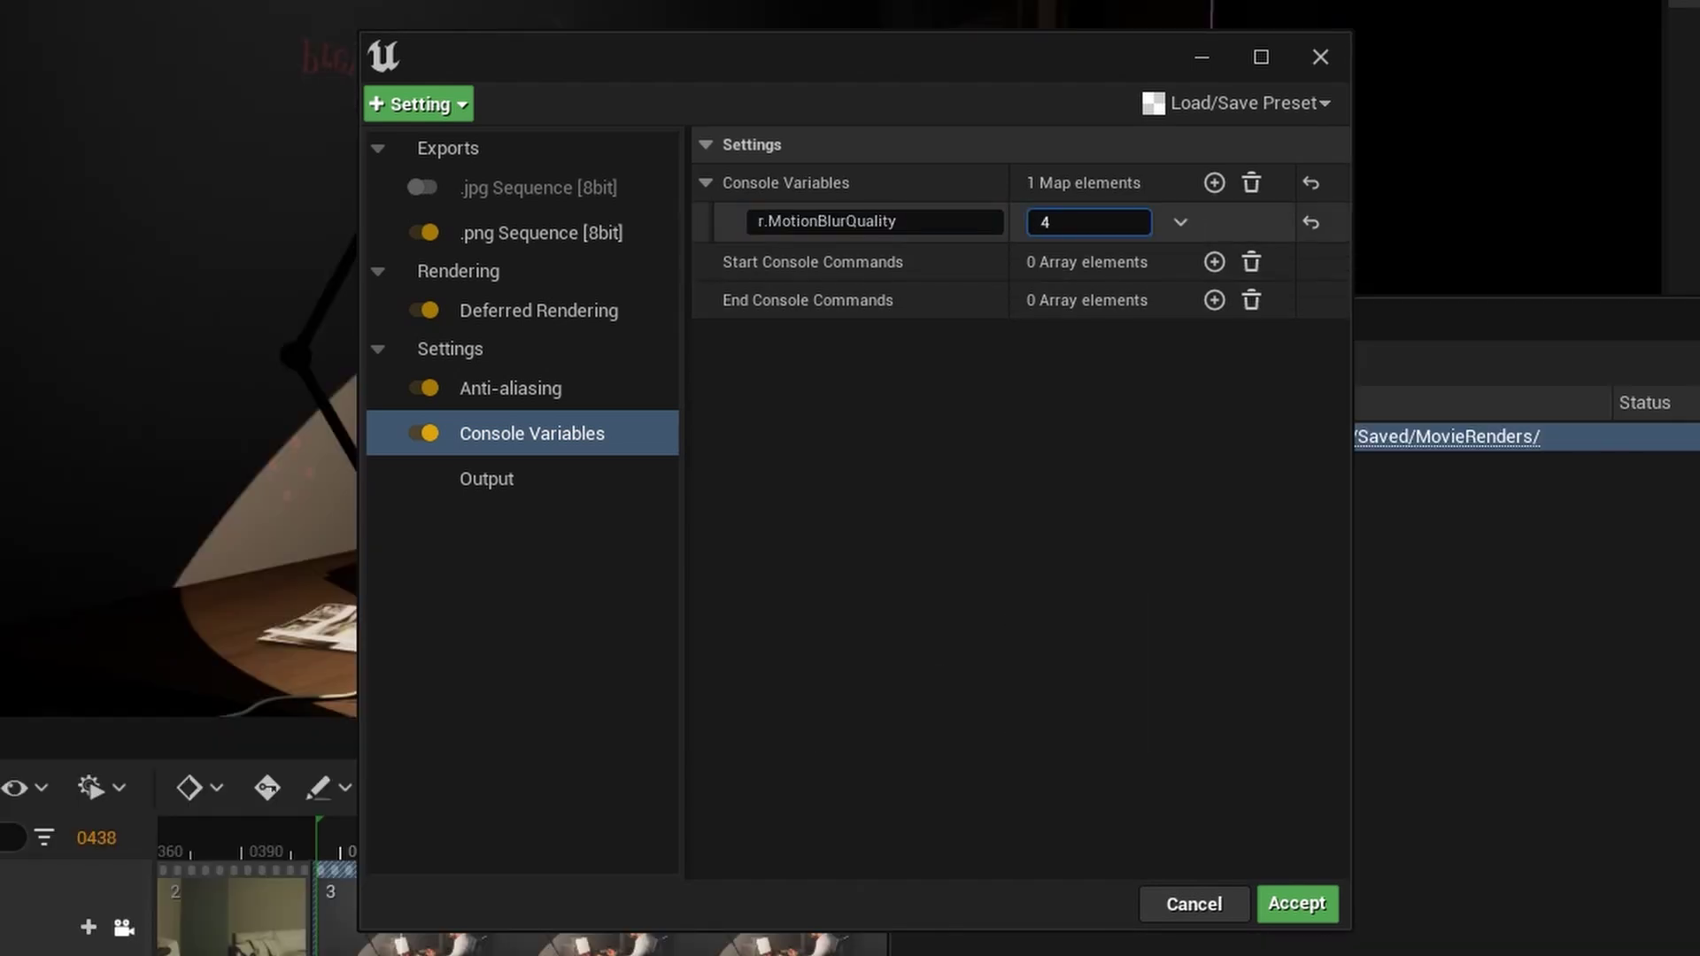
{"action": "key", "text": "Return"}
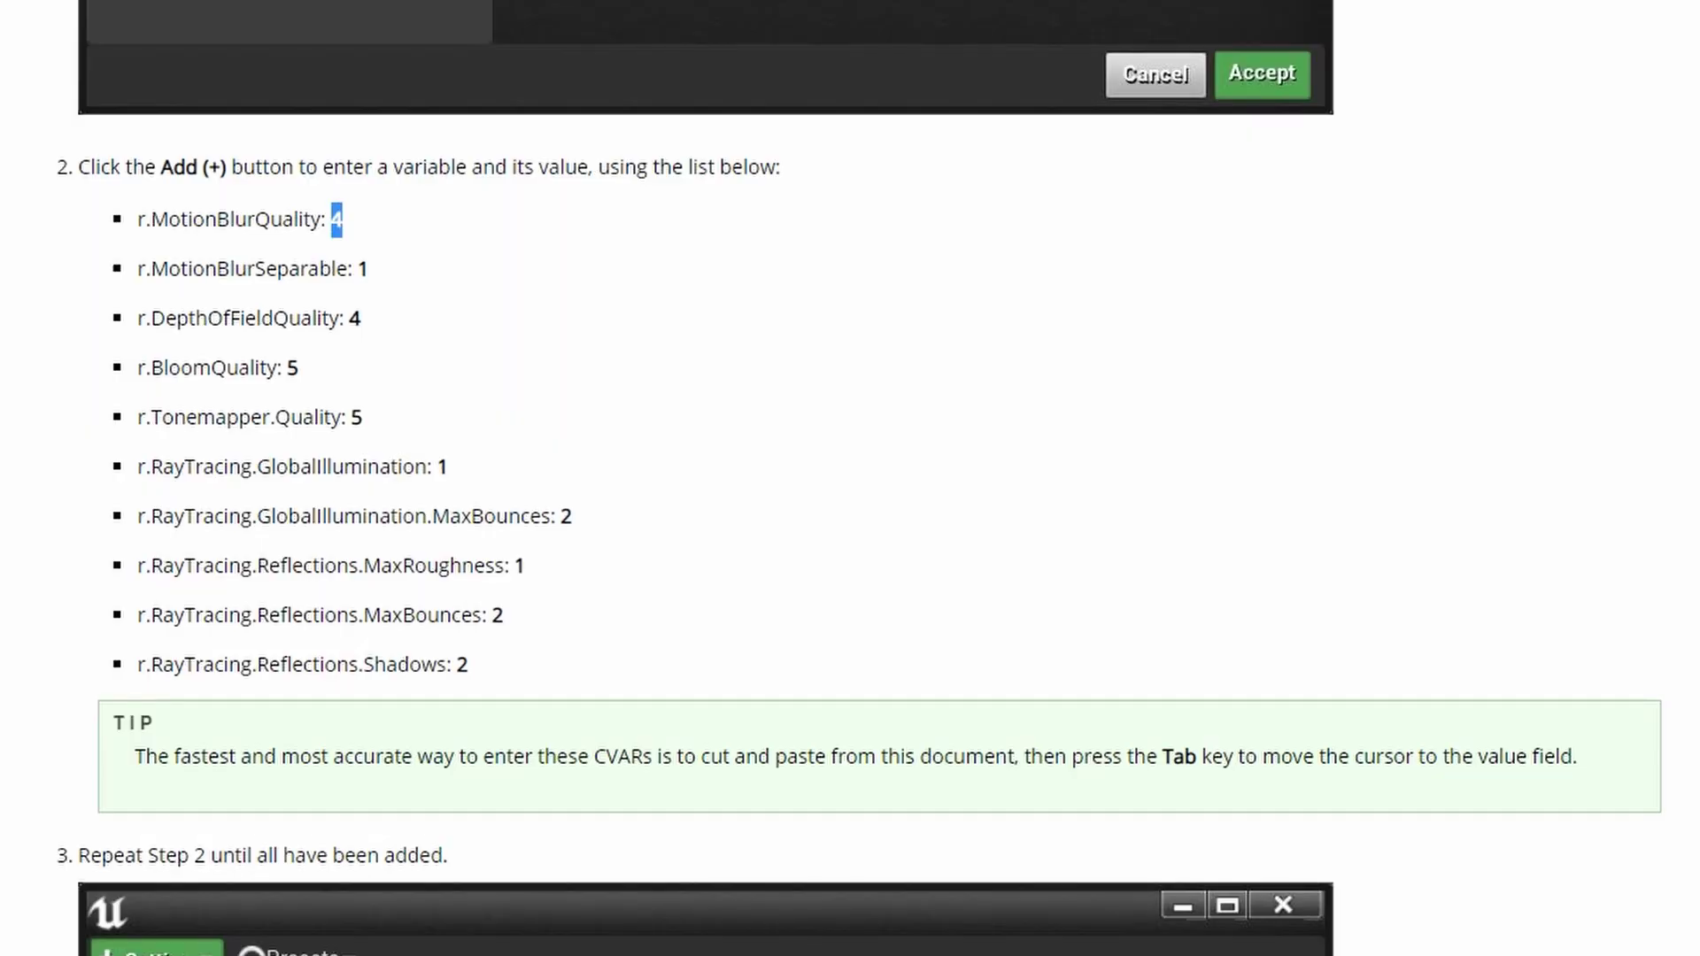
Add a second console variable named r.MotionBlurSeparable pasted from the docs, then return to the docs.
{"action": "double_click", "coordinate": [245, 269]}
{"action": "key", "text": "ctrl+c"}
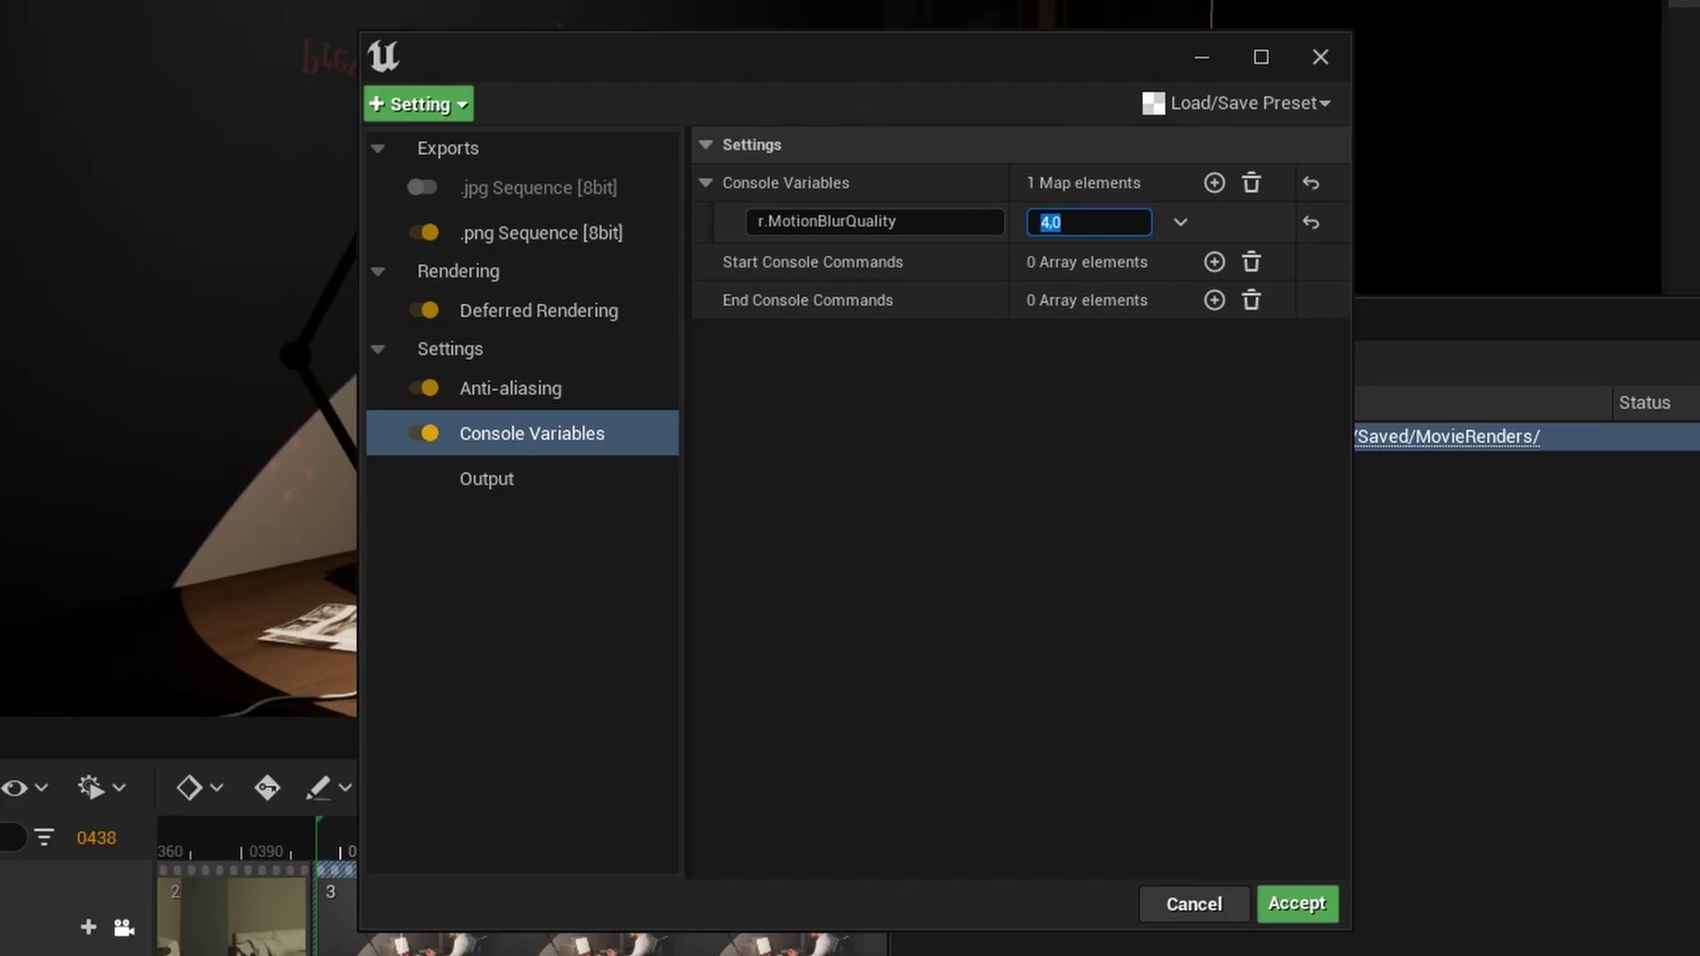
{"action": "left_click", "coordinate": [1214, 183]}
{"action": "left_click", "coordinate": [876, 262]}
{"action": "key", "text": "ctrl+v"}
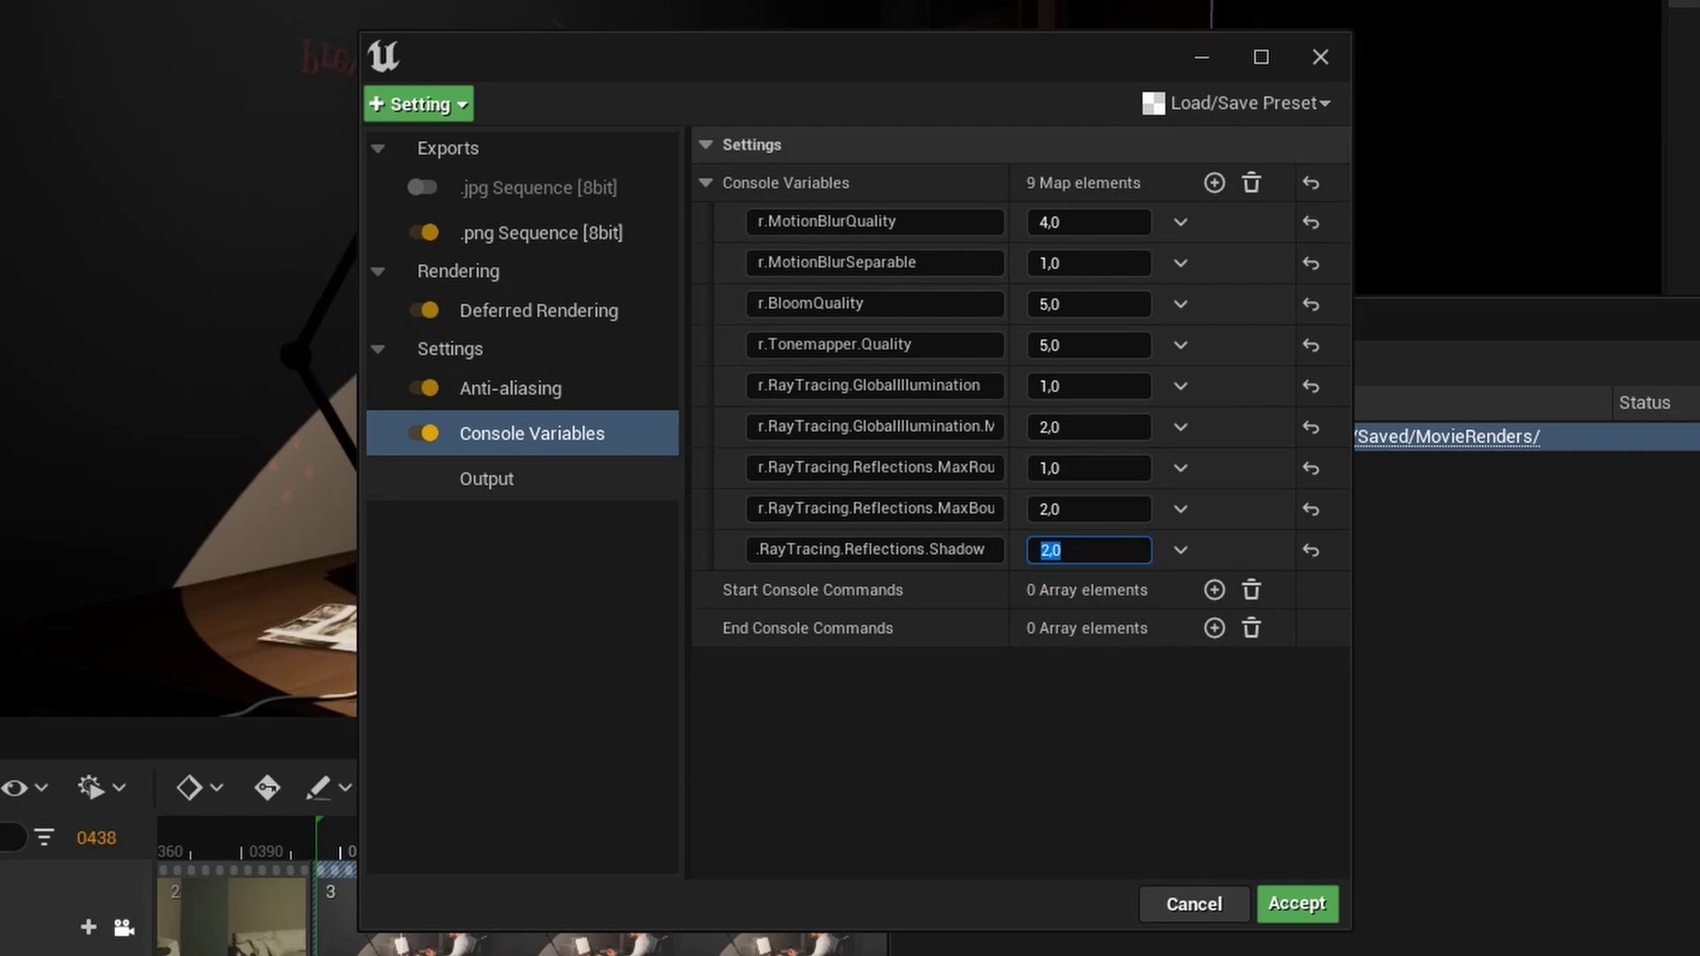
{"action": "key", "text": "alt+Tab"}
{"action": "scroll", "coordinate": [850, 531], "scroll_direction": "down", "scroll_amount": 5}
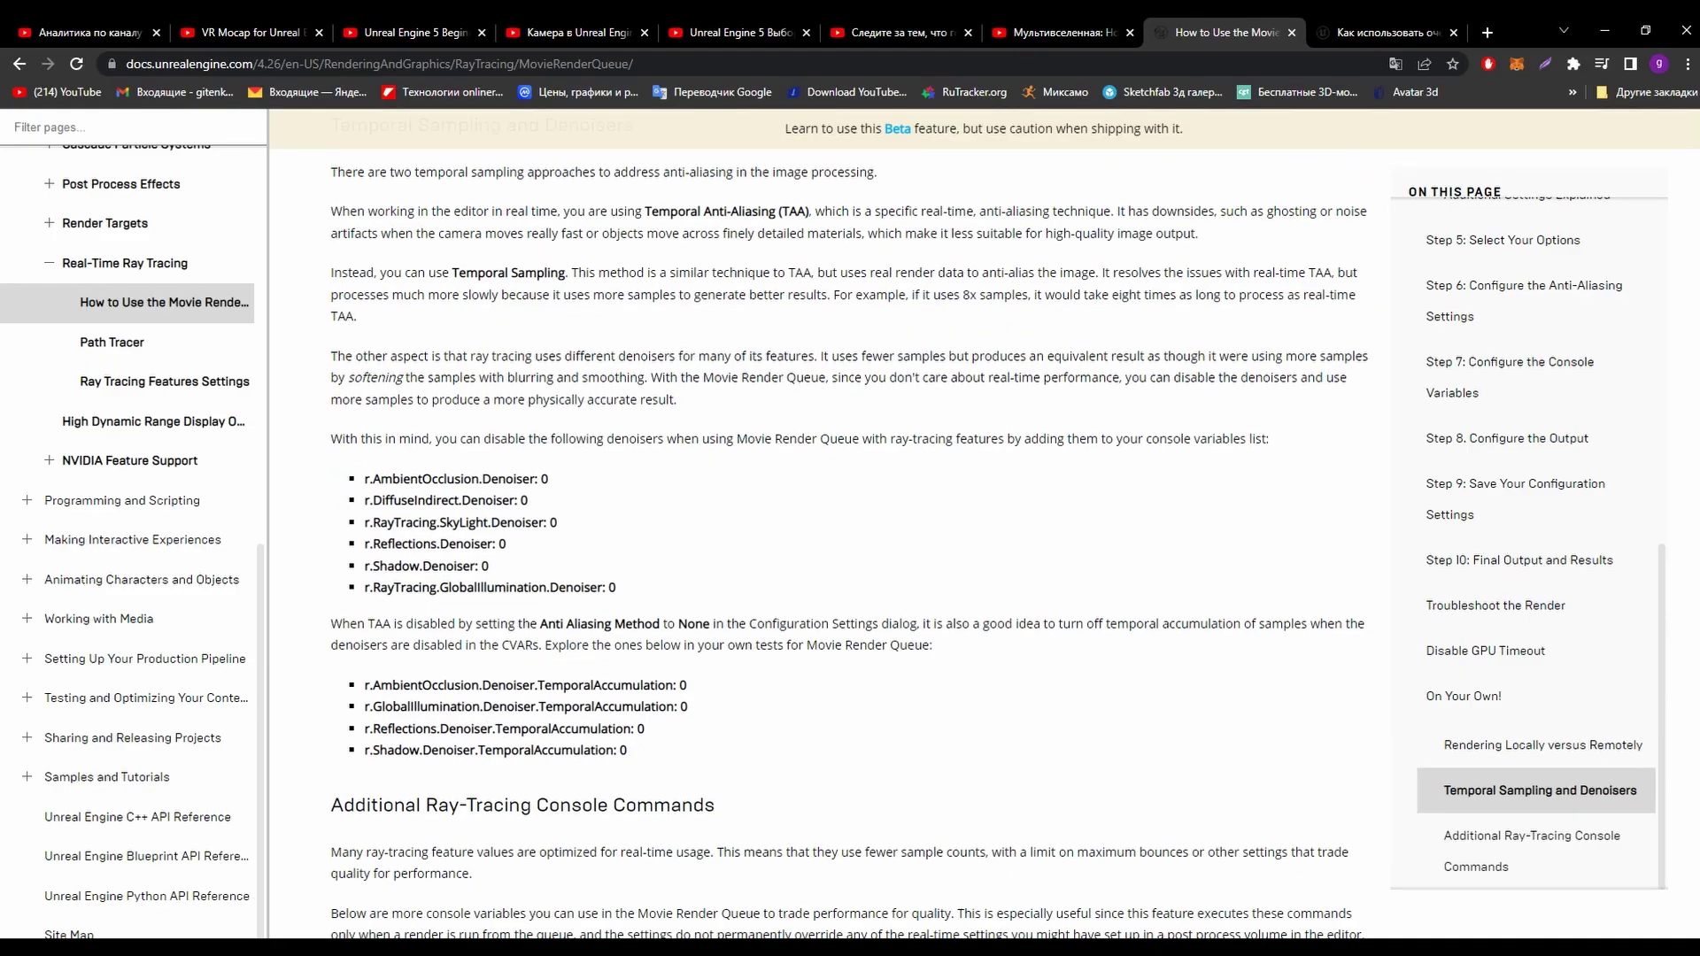
{"action": "scroll", "coordinate": [850, 531], "scroll_direction": "down", "scroll_amount": 3}
{"action": "scroll", "coordinate": [850, 531], "scroll_direction": "down", "scroll_amount": 3}
{"action": "scroll", "coordinate": [850, 532], "scroll_direction": "down", "scroll_amount": 3}
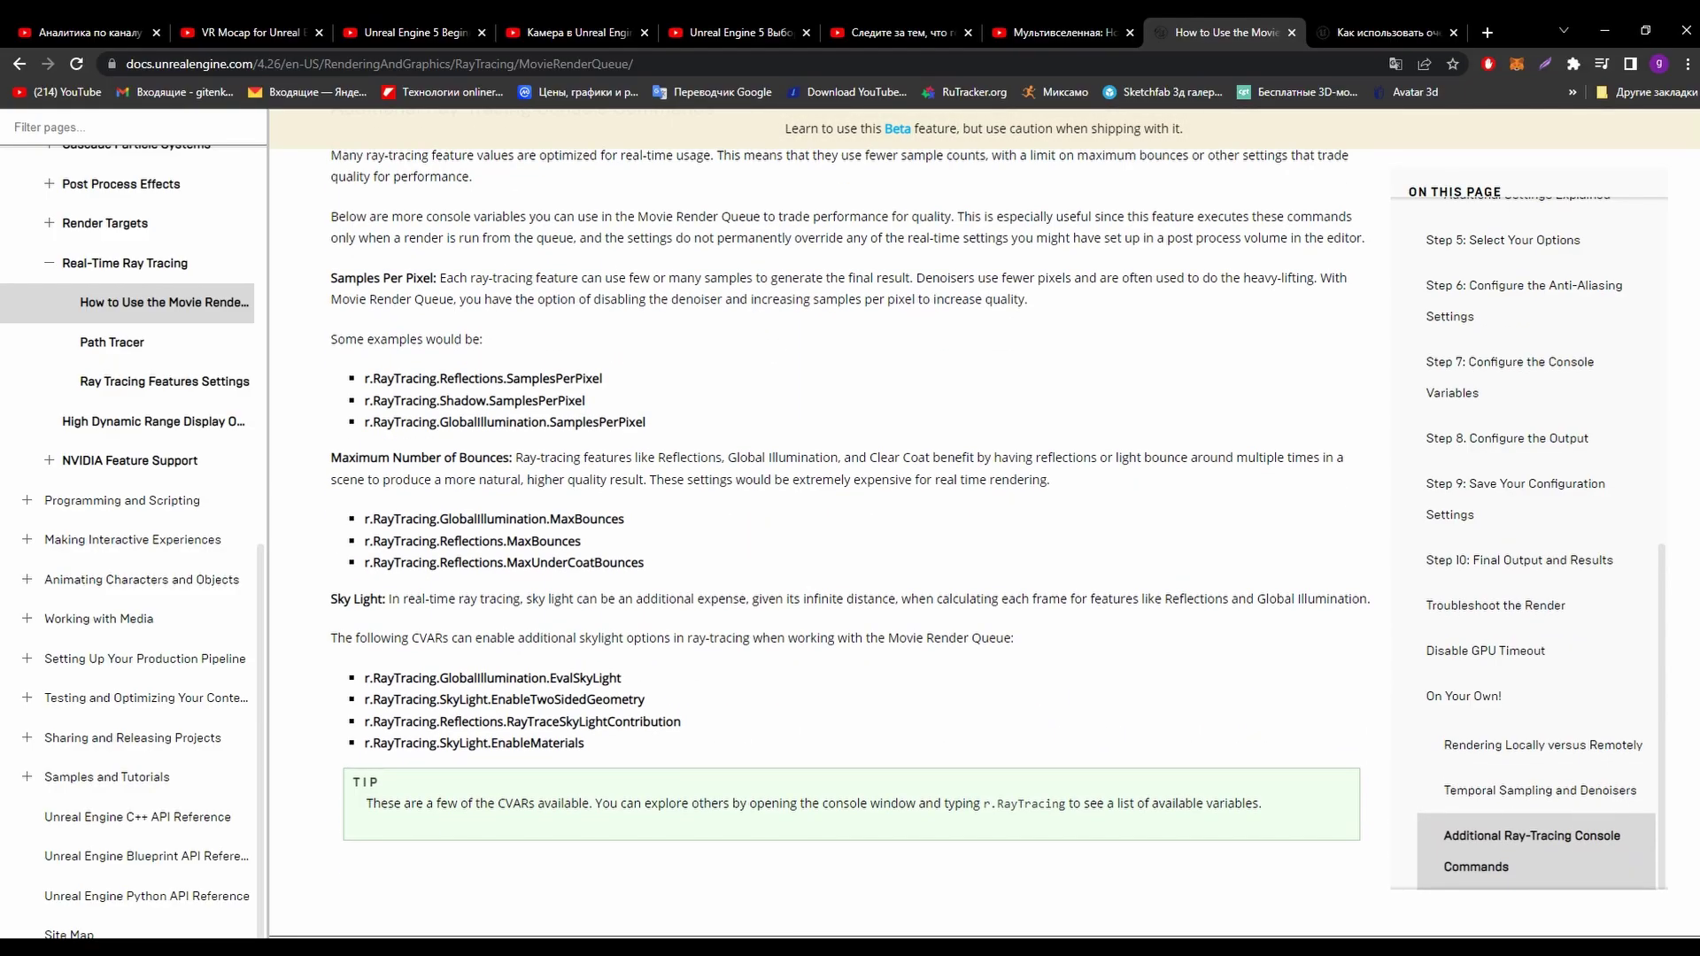
{"action": "scroll", "coordinate": [851, 531], "scroll_direction": "down", "scroll_amount": 3}
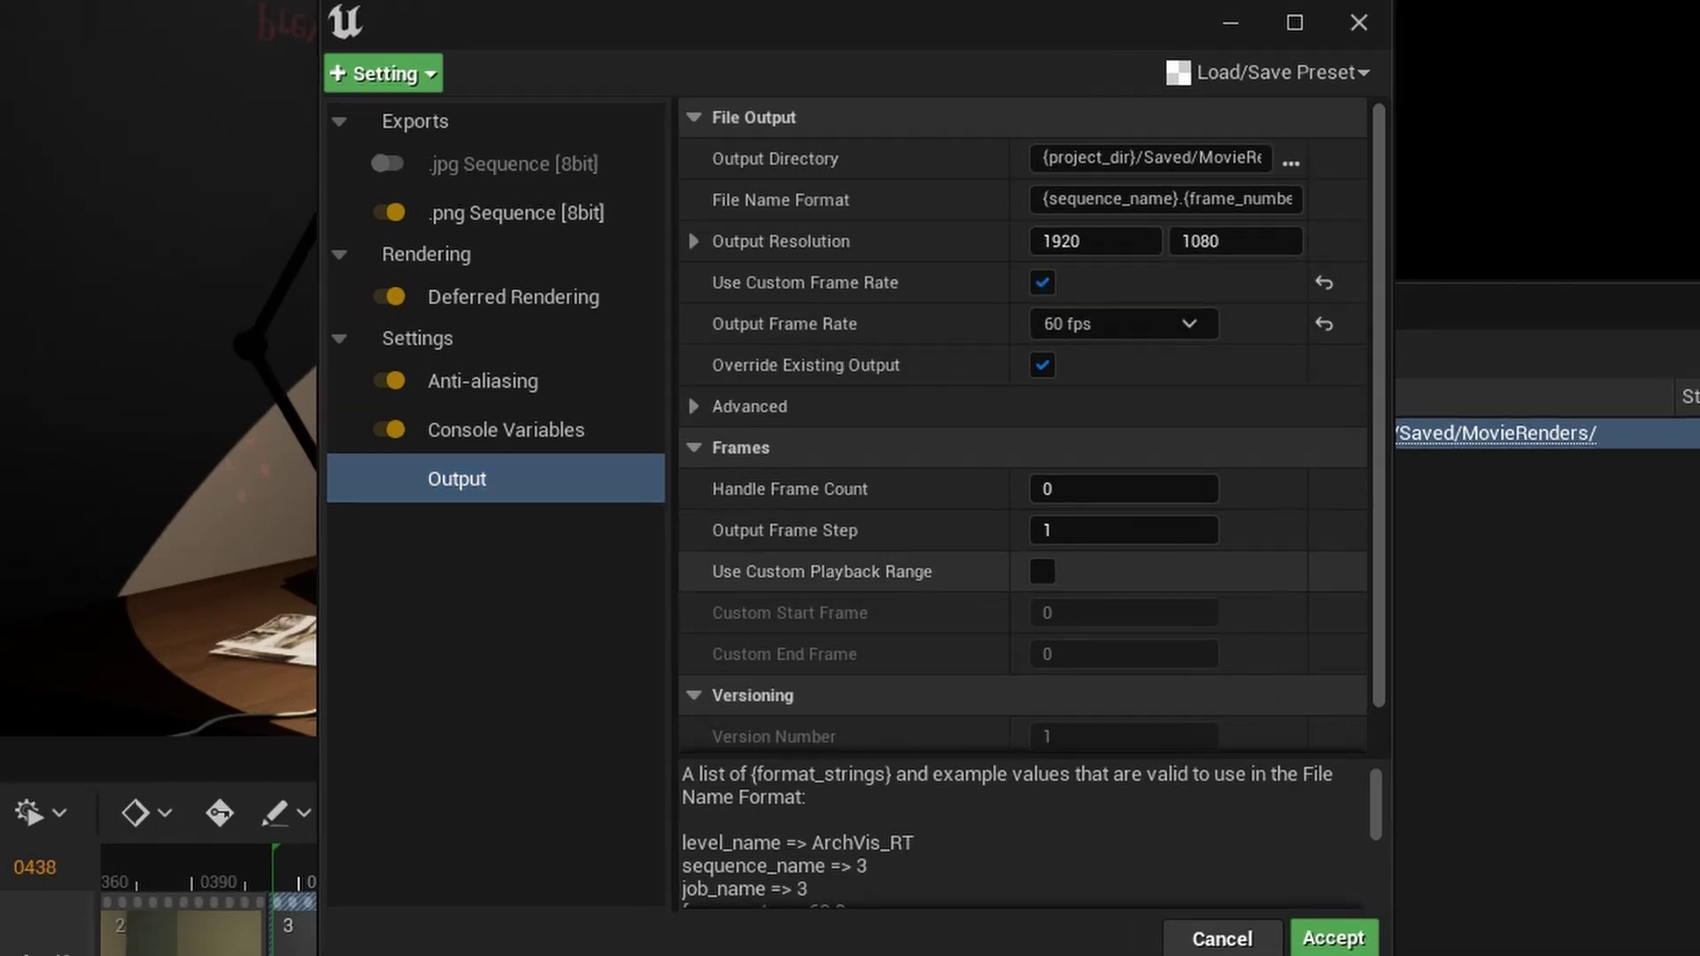
Enter a custom playback range of frames 20 to 120, then leave it unchecked.
{"action": "left_click", "coordinate": [1027, 565]}
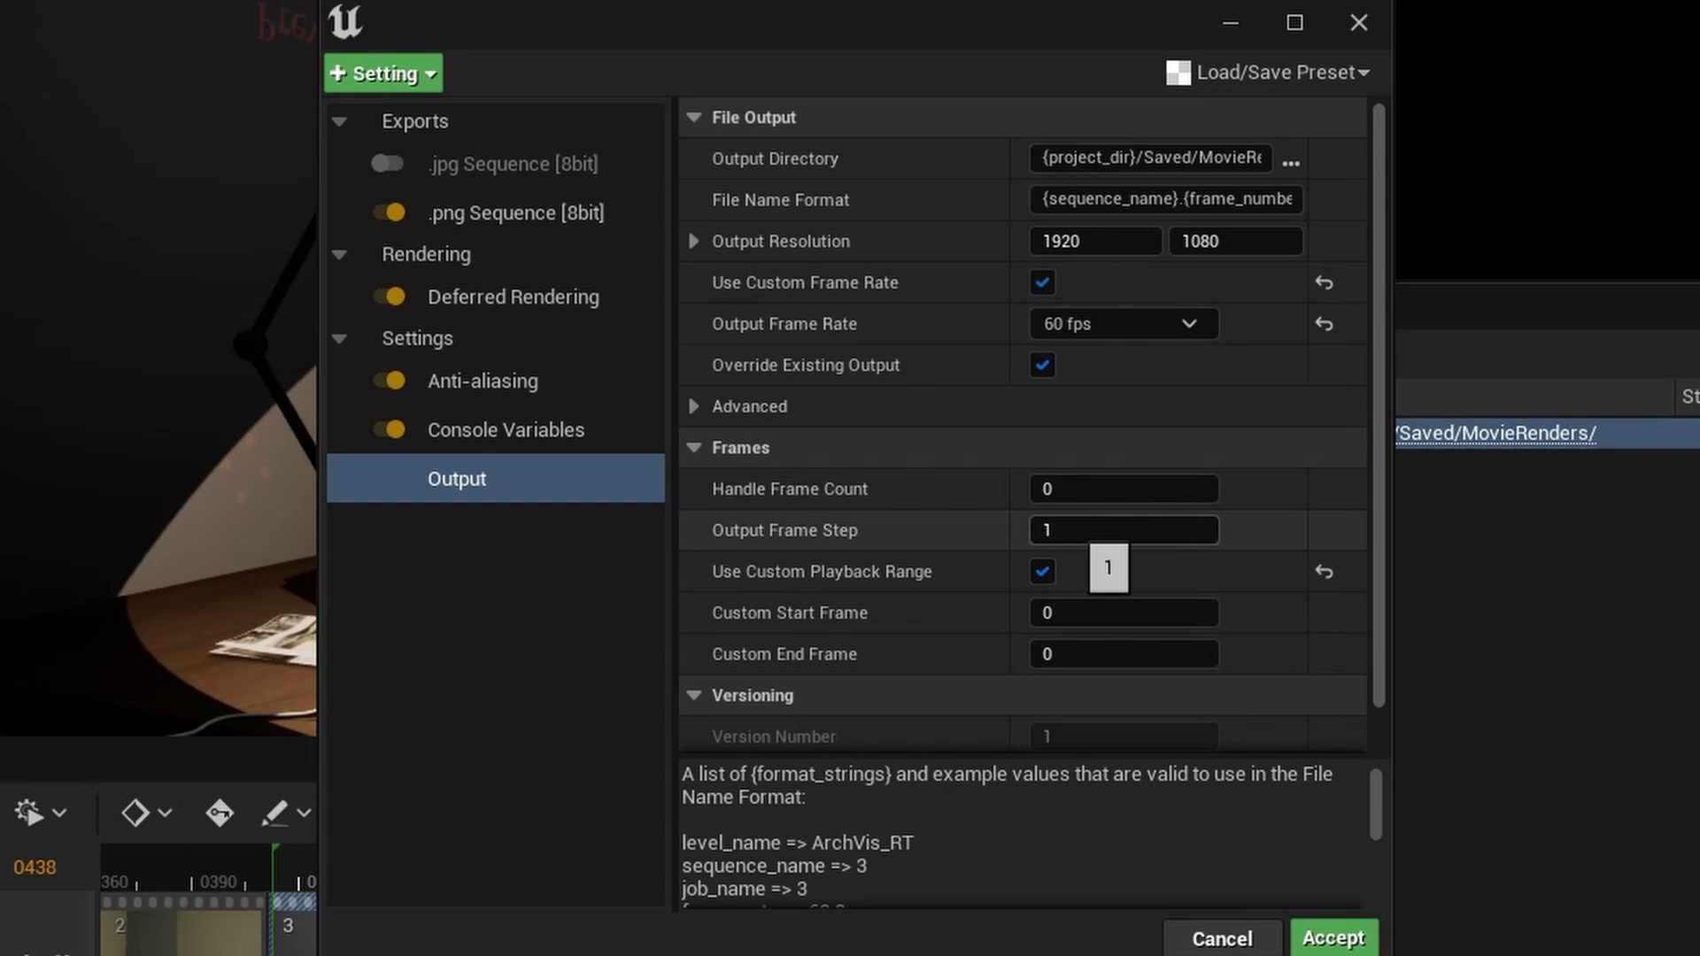
{"action": "left_click", "coordinate": [1102, 601]}
{"action": "type", "text": "20"}
{"action": "key", "text": "Tab"}
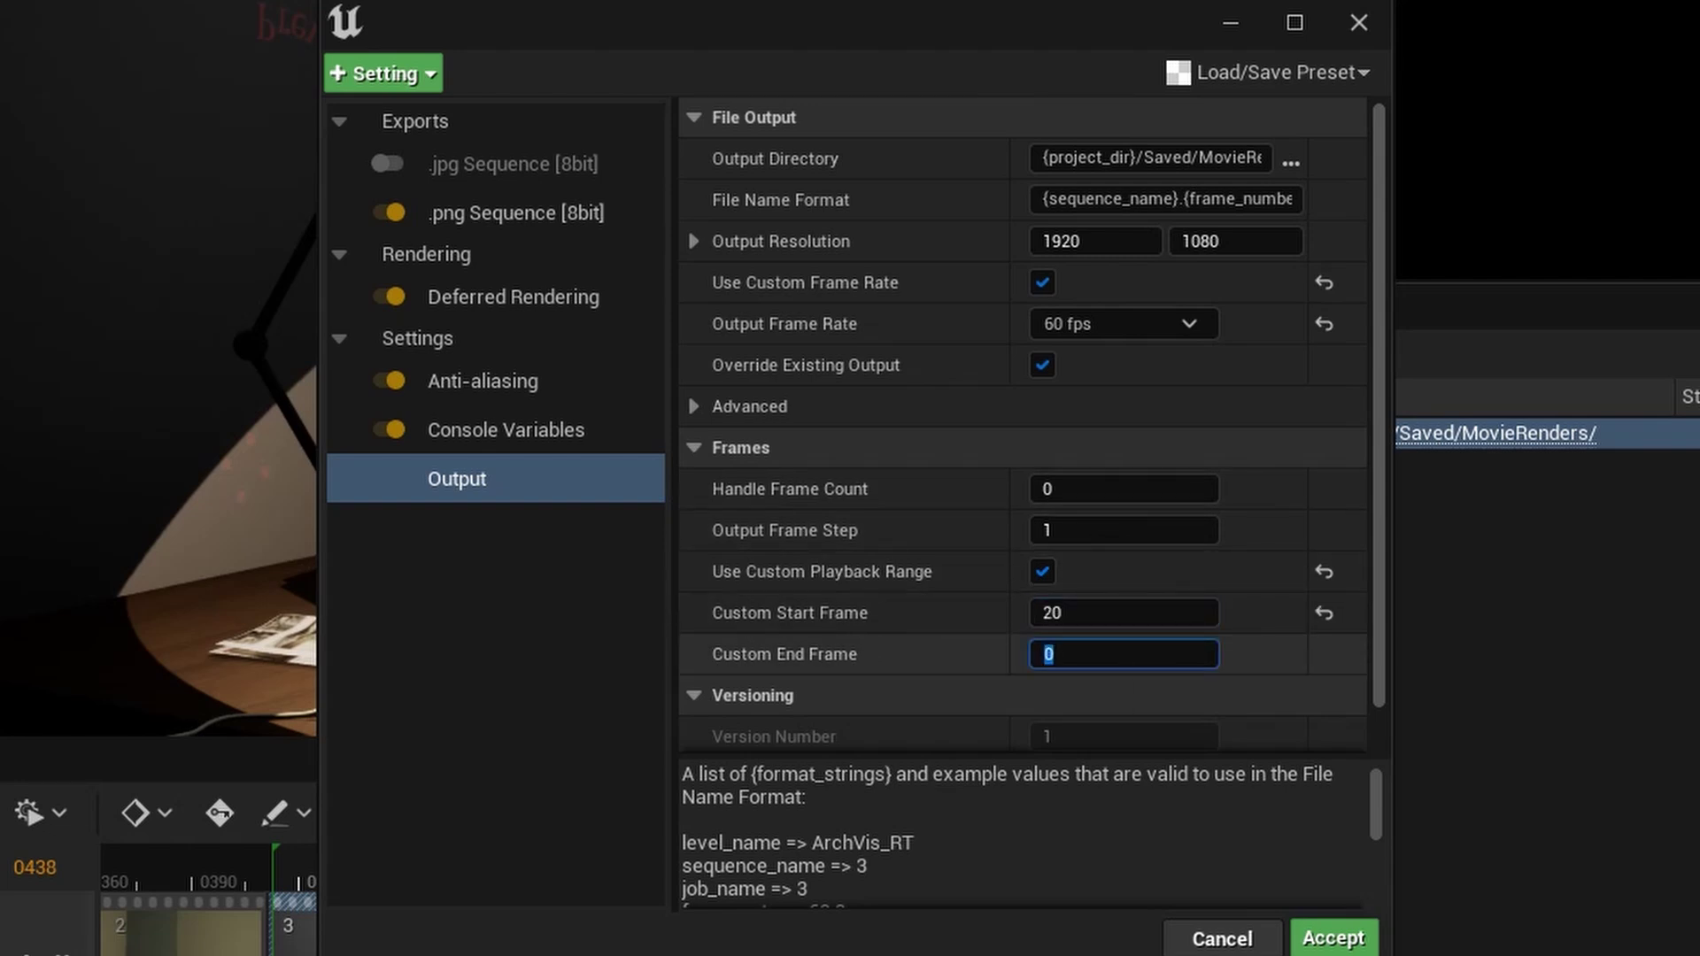
{"action": "type", "text": "120"}
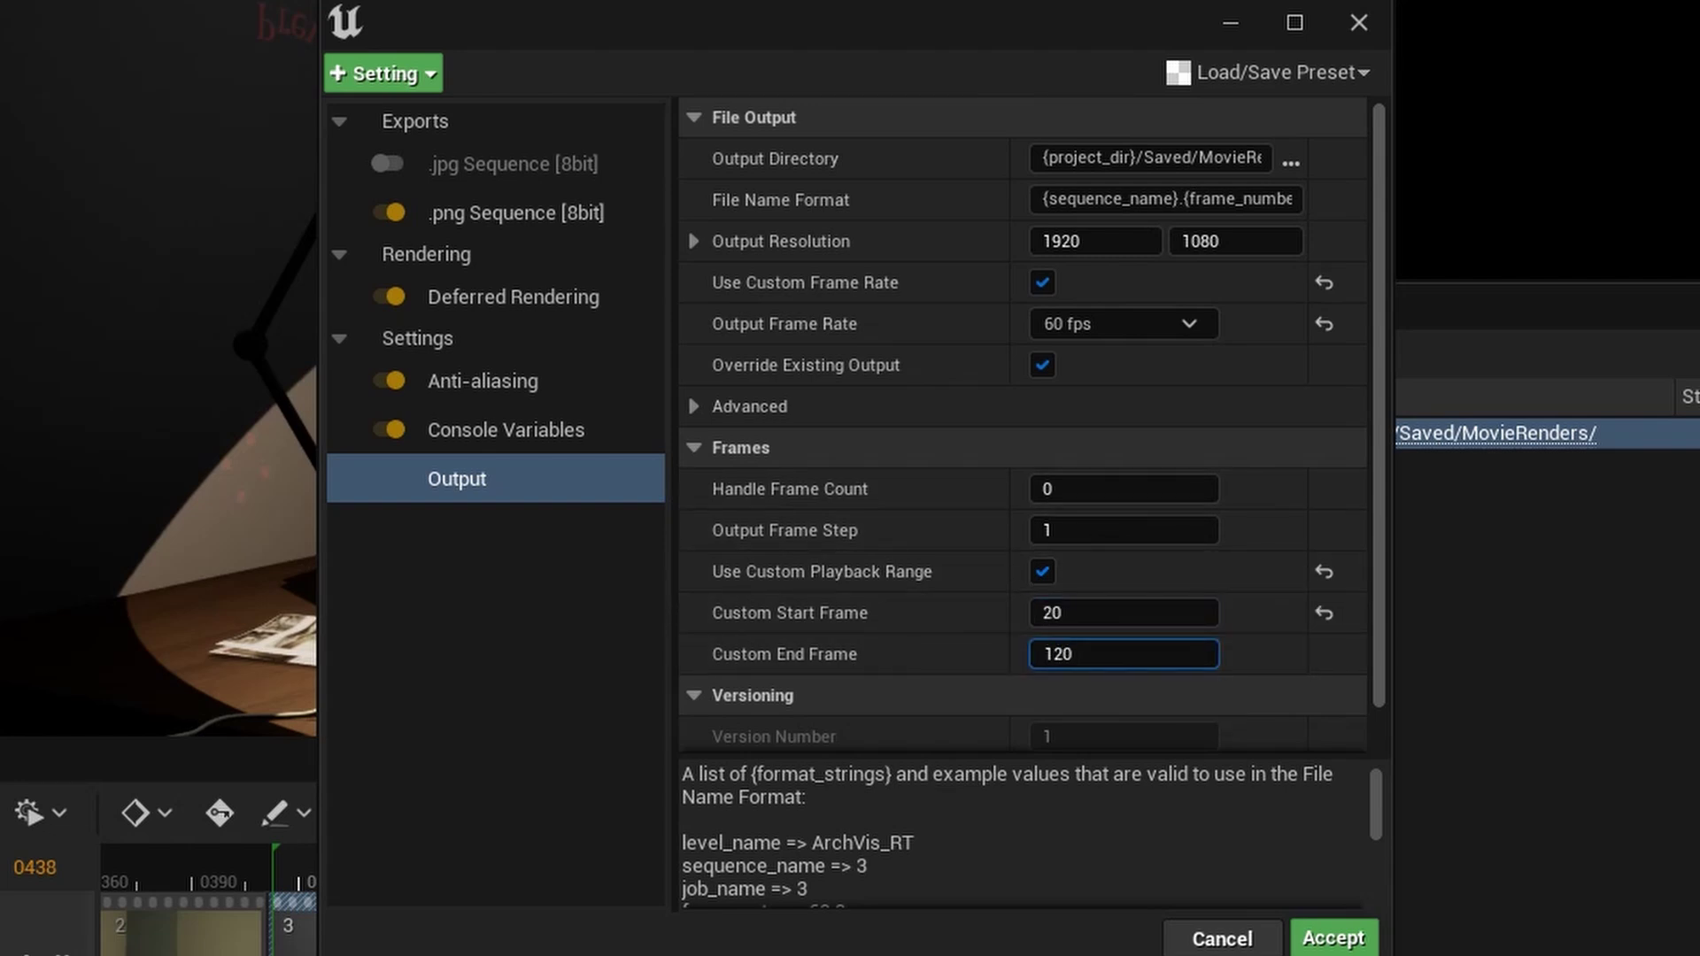
{"action": "left_click", "coordinate": [1041, 571]}
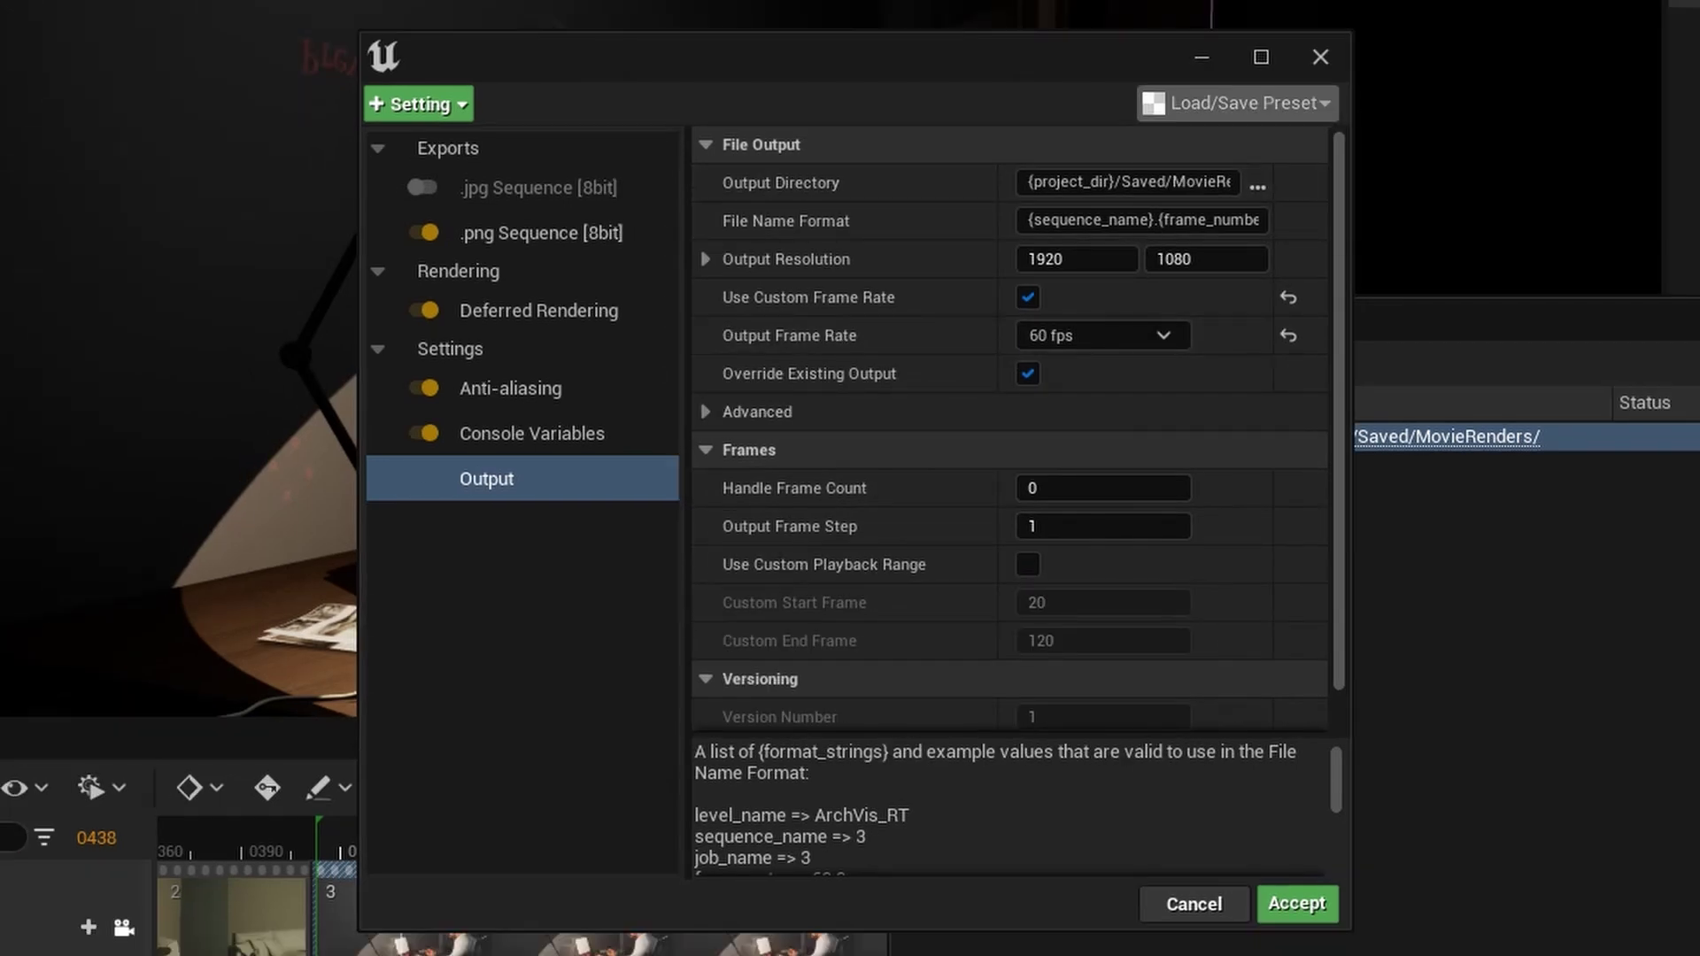
Save the configuration as preset Pending_MoviePipelineMasterConfig in /All/Game/Cinematics.
{"action": "left_click", "coordinate": [1235, 102]}
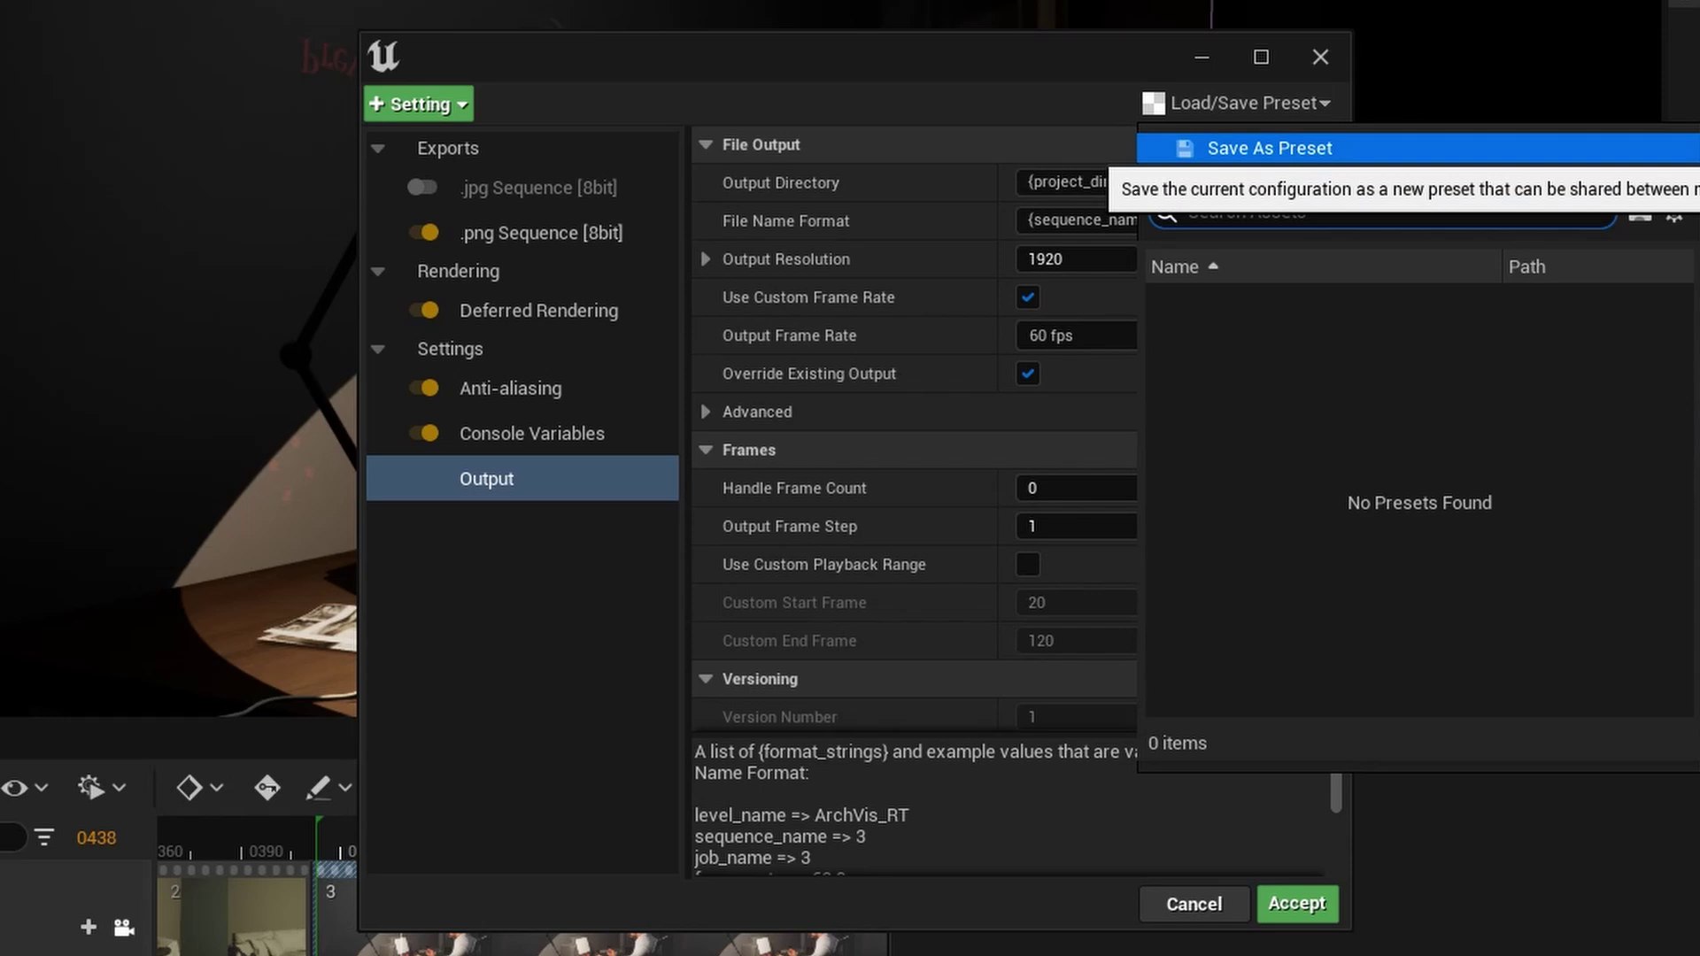
{"action": "left_click", "coordinate": [1269, 148]}
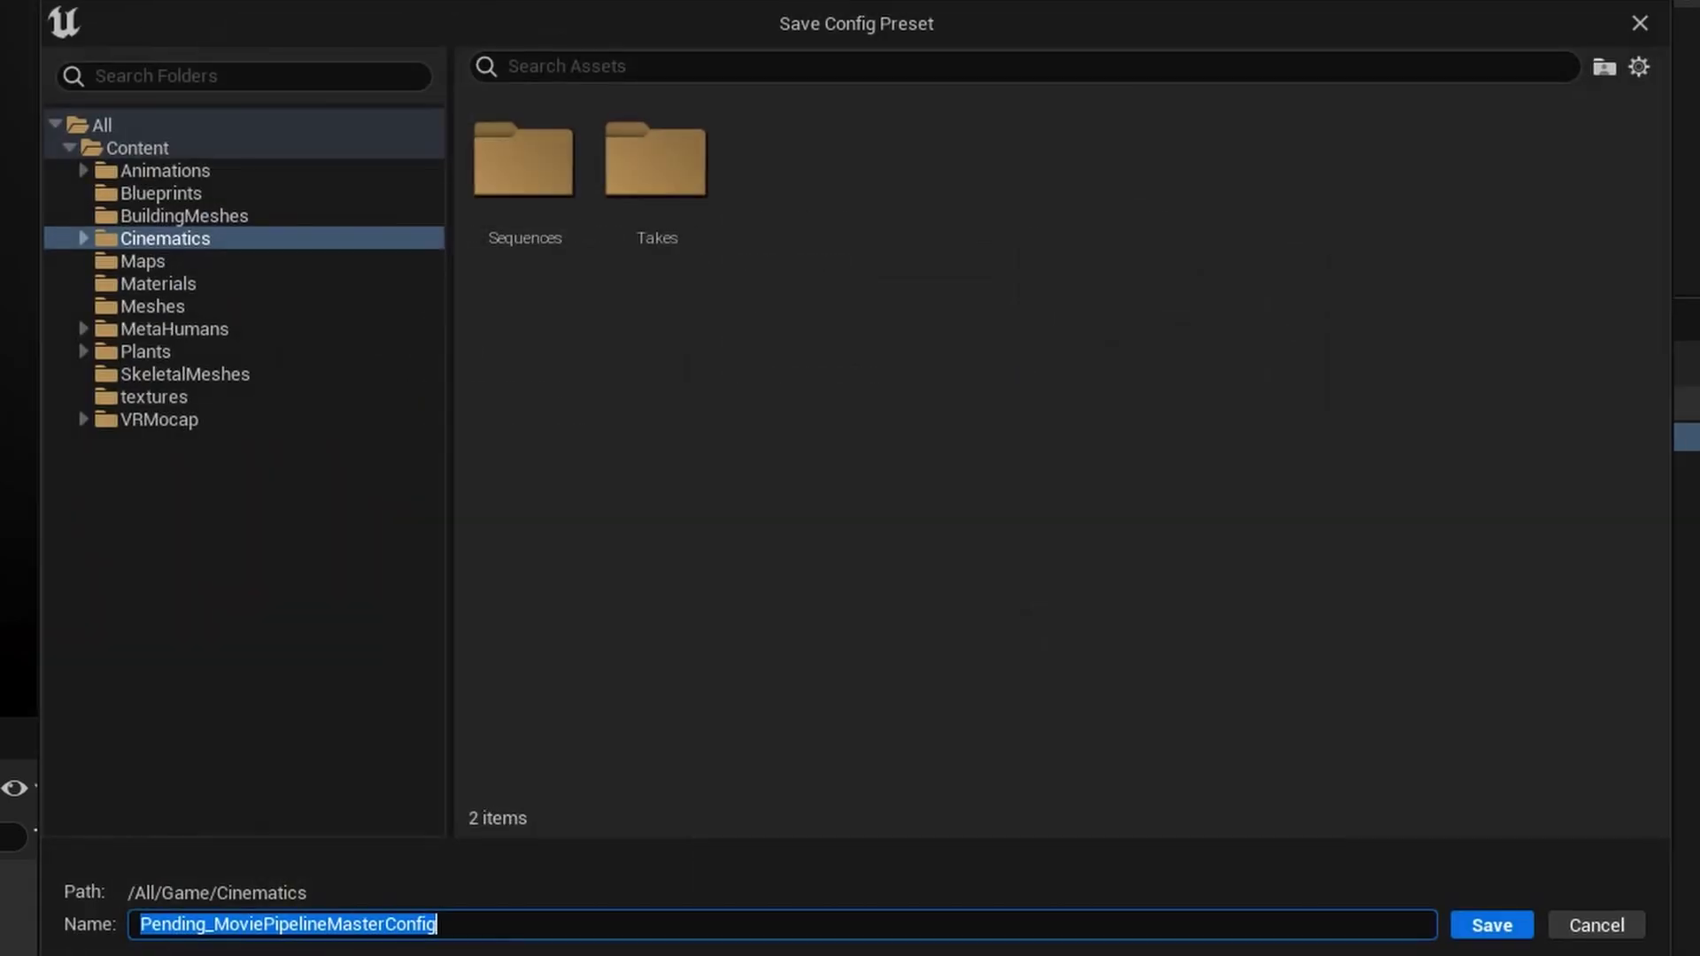
{"action": "left_click", "coordinate": [1490, 925]}
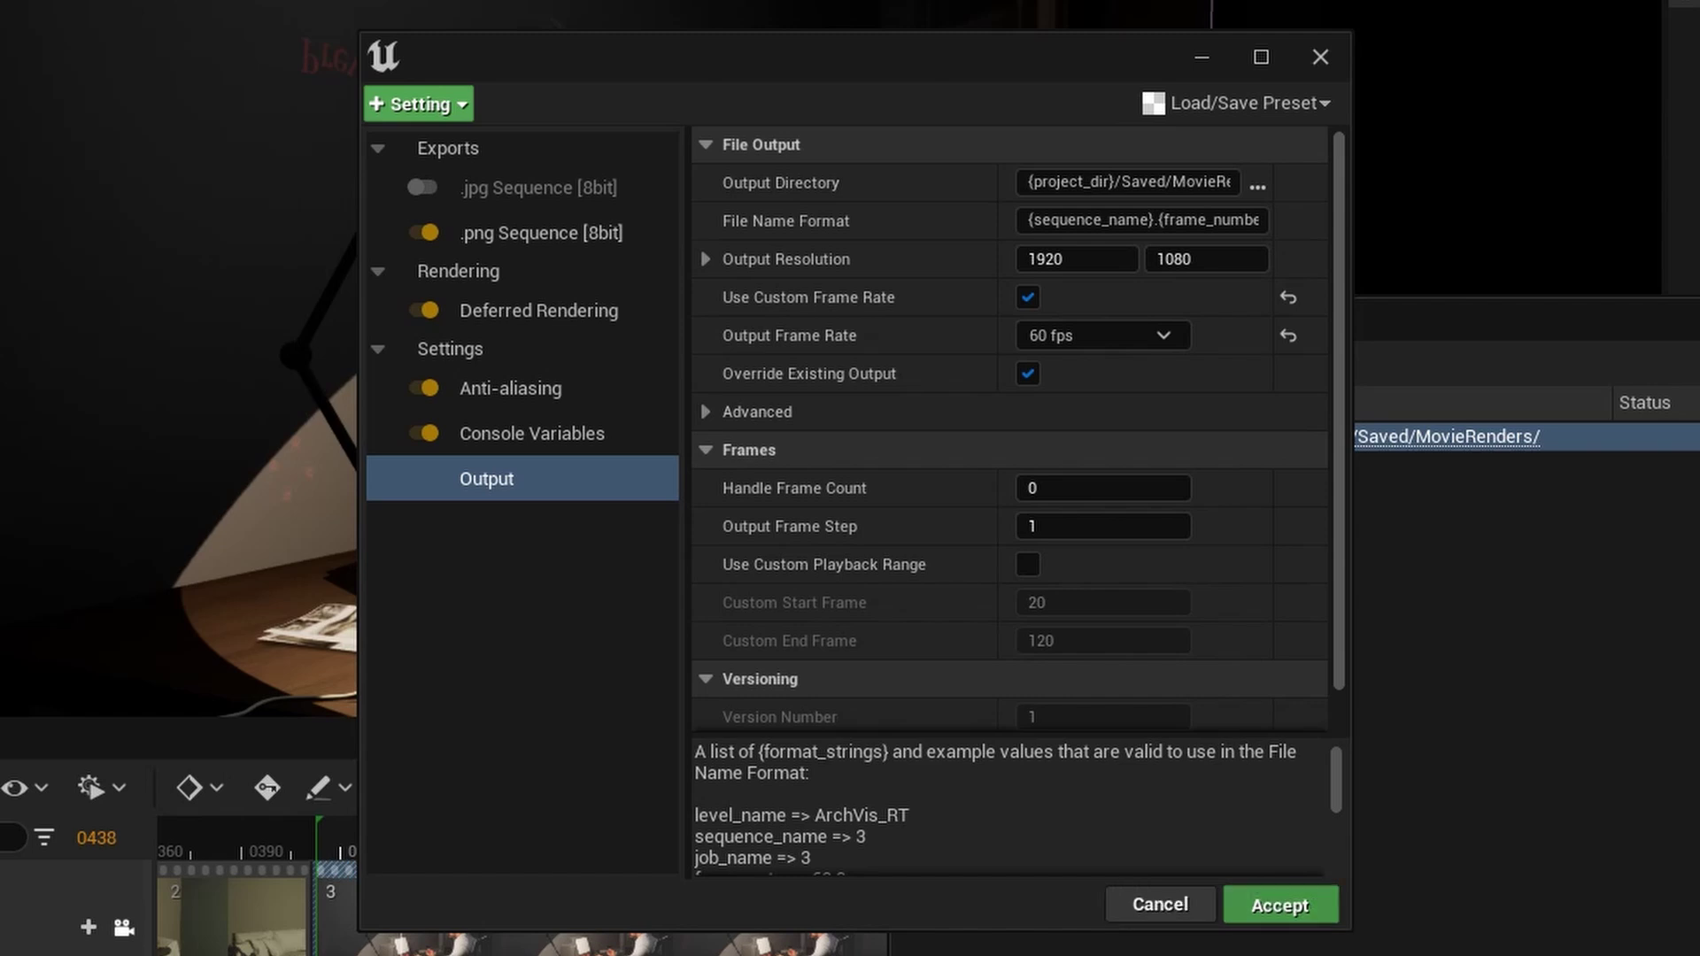
Accept the settings and start rendering job 3 locally, proceeding despite the blueprint errors prompt.
{"action": "left_click", "coordinate": [1296, 903]}
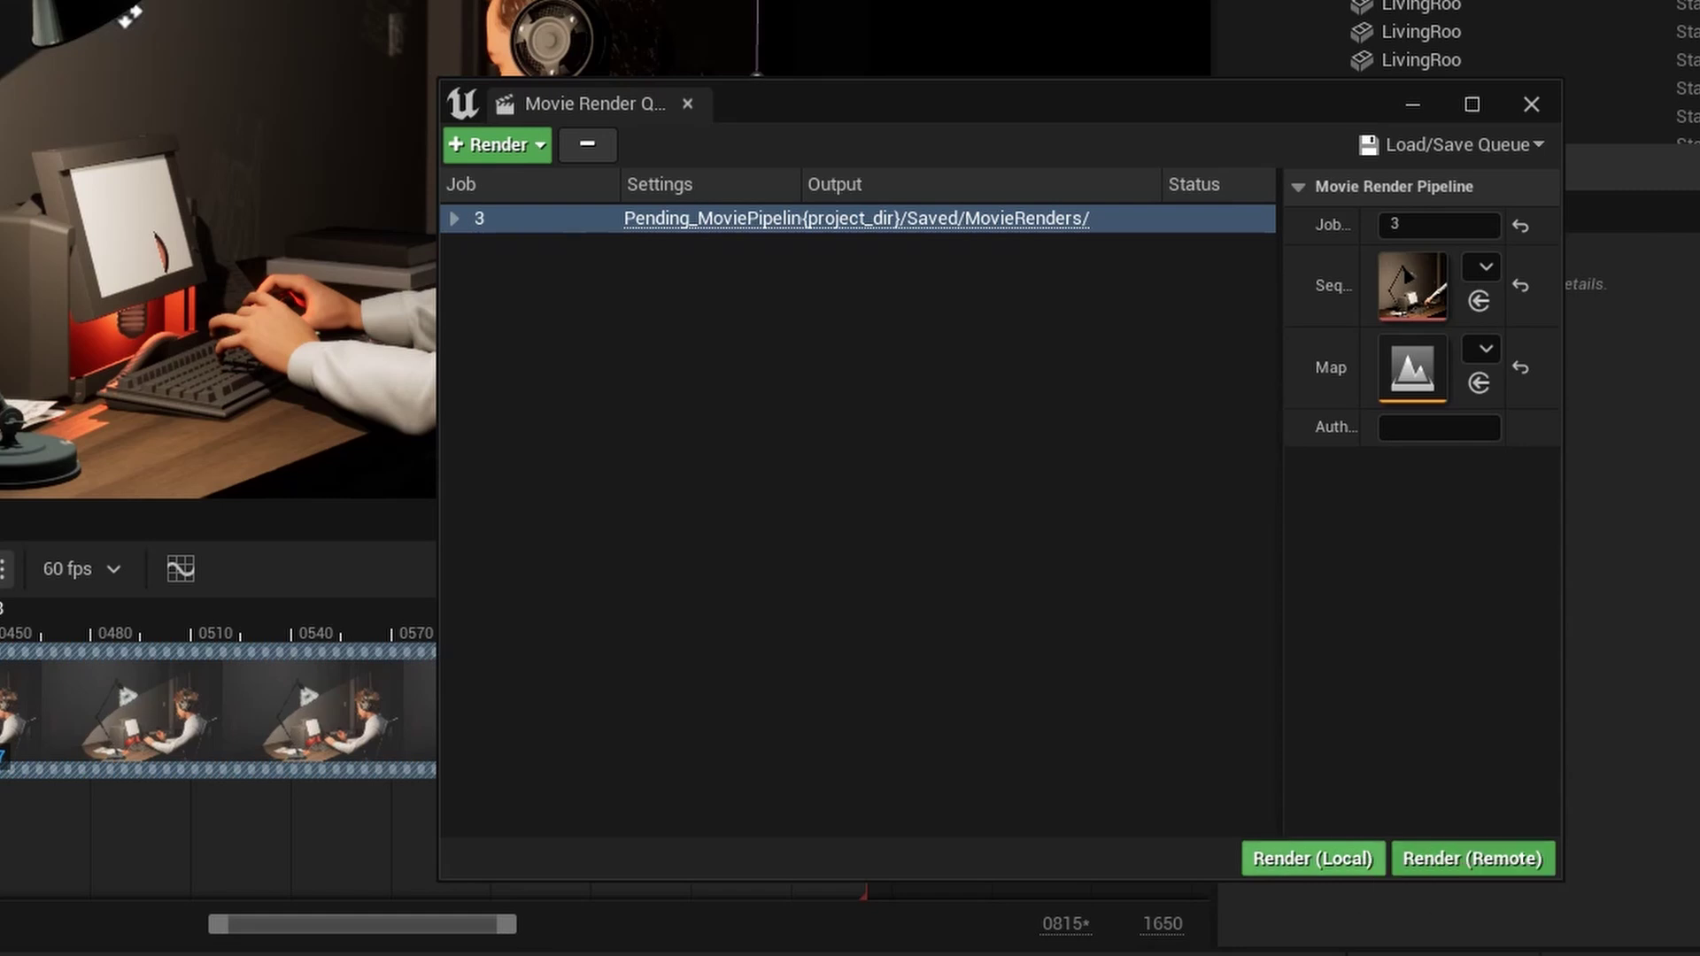
{"action": "left_click", "coordinate": [1310, 858]}
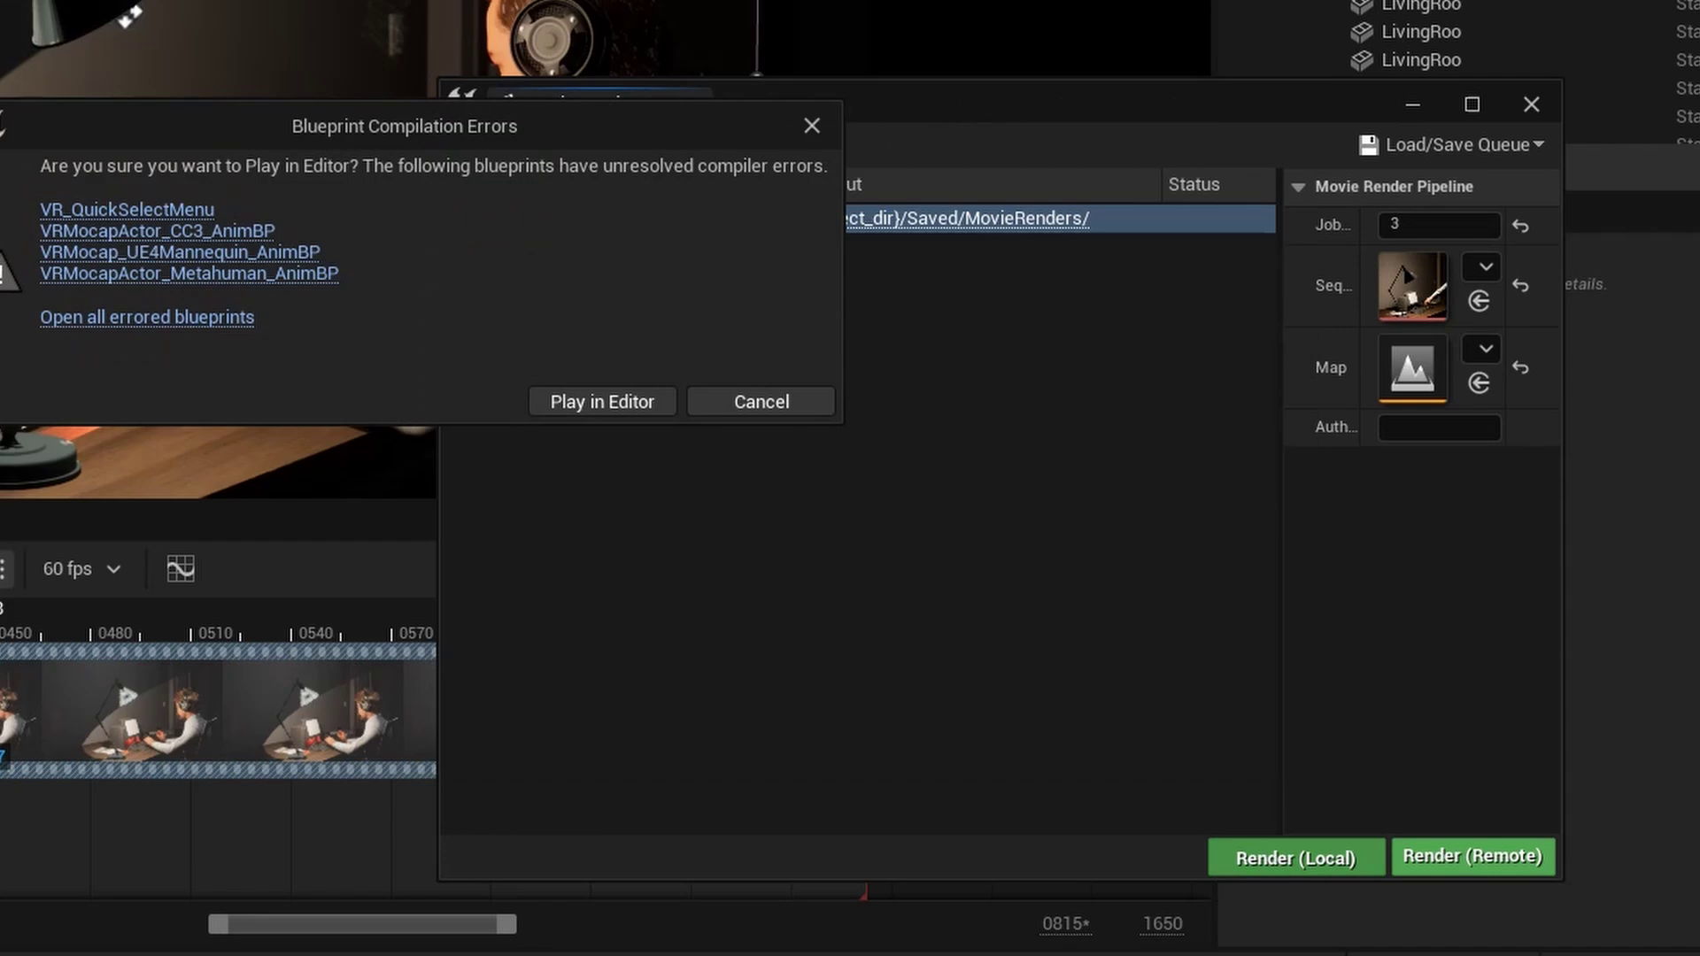
{"action": "left_click", "coordinate": [602, 401]}
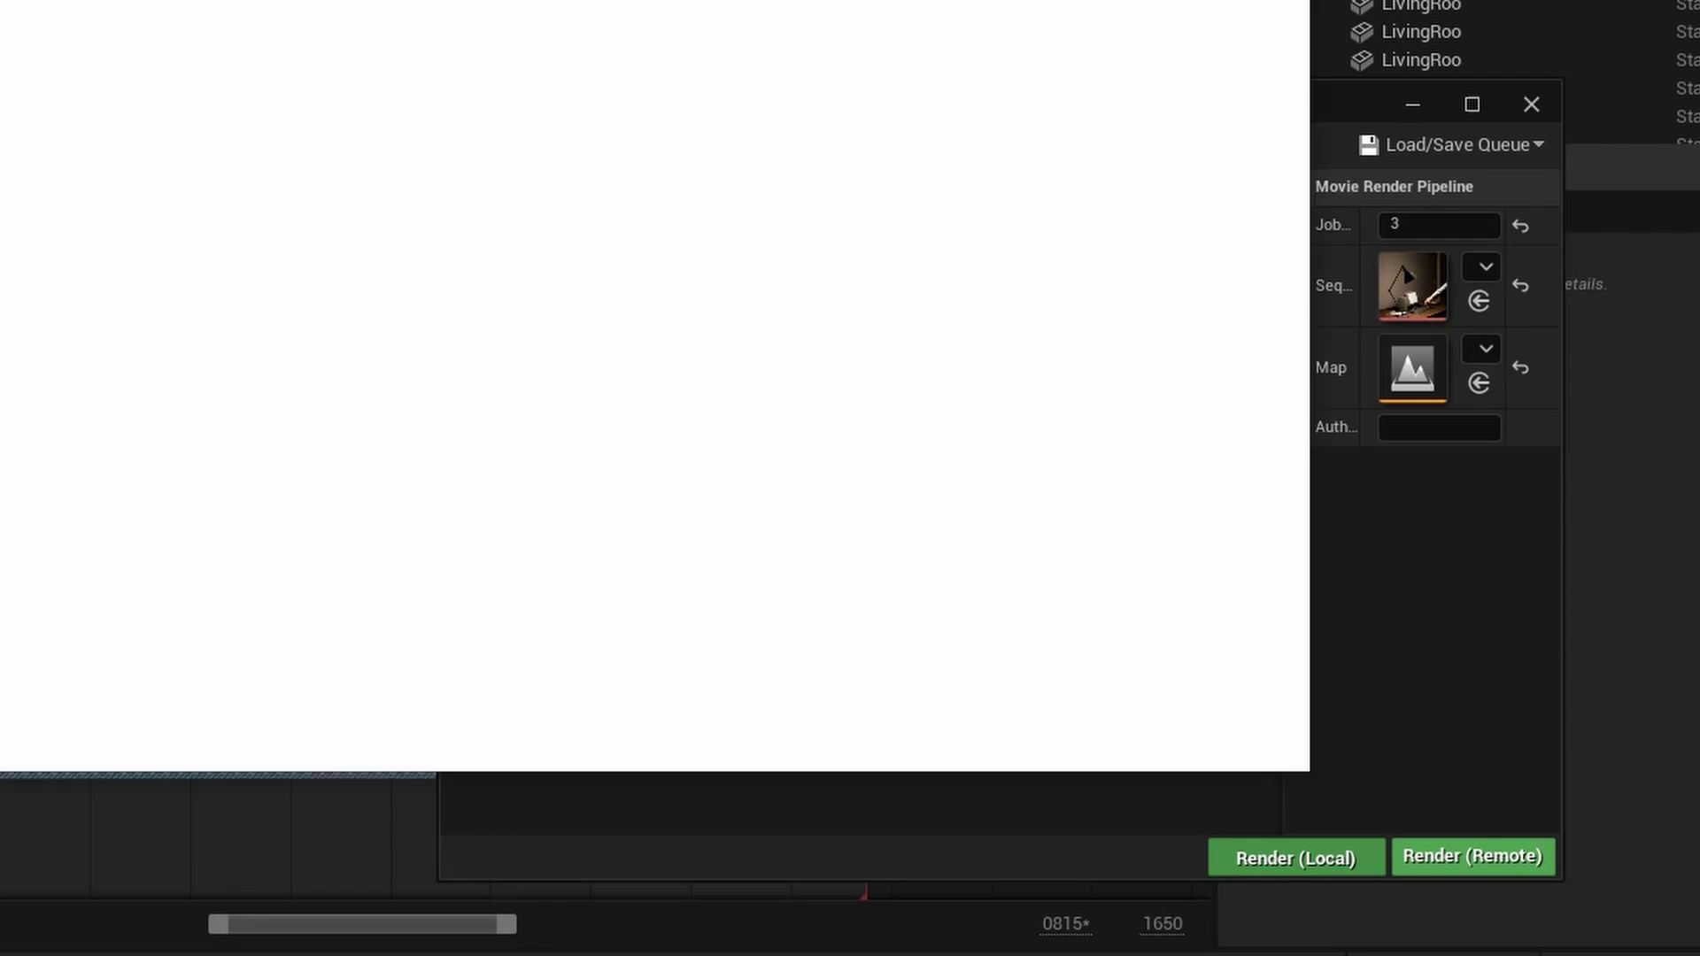